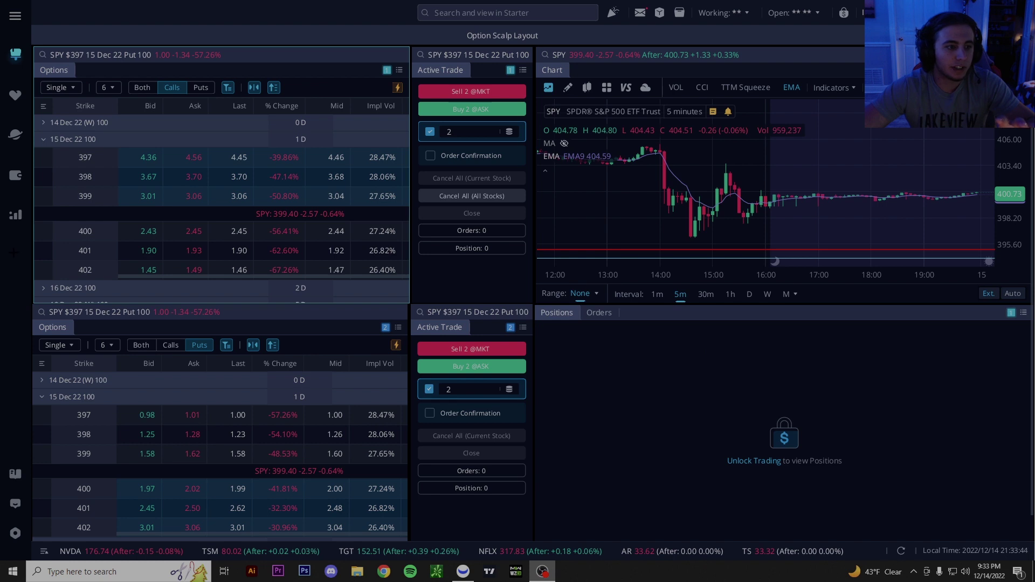
Star Paper Trading in All Layouts, then open its layout chooser from the new sidebar icon.
mouse_move(14, 253)
click(48, 289)
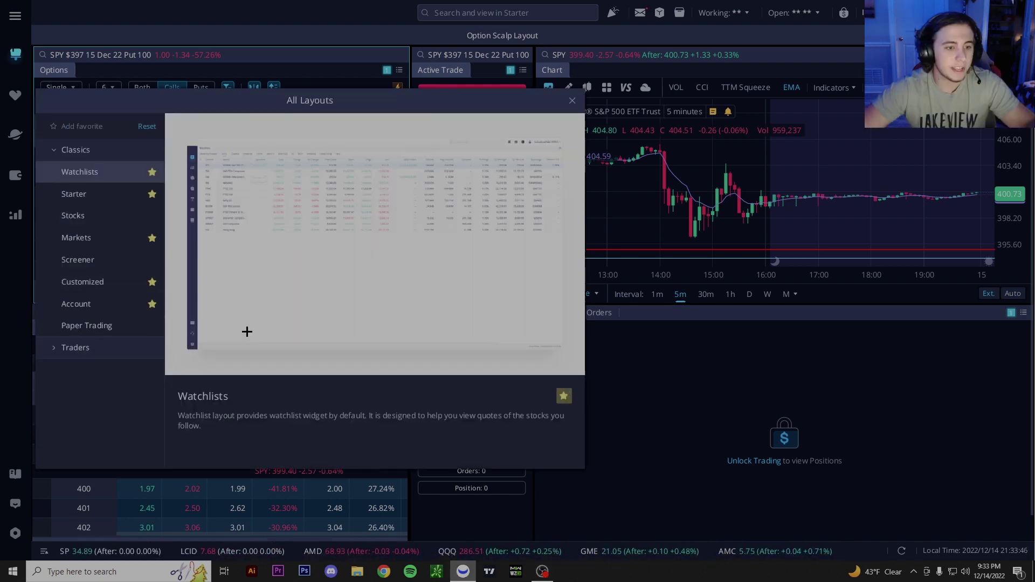
click(152, 326)
key(Escape)
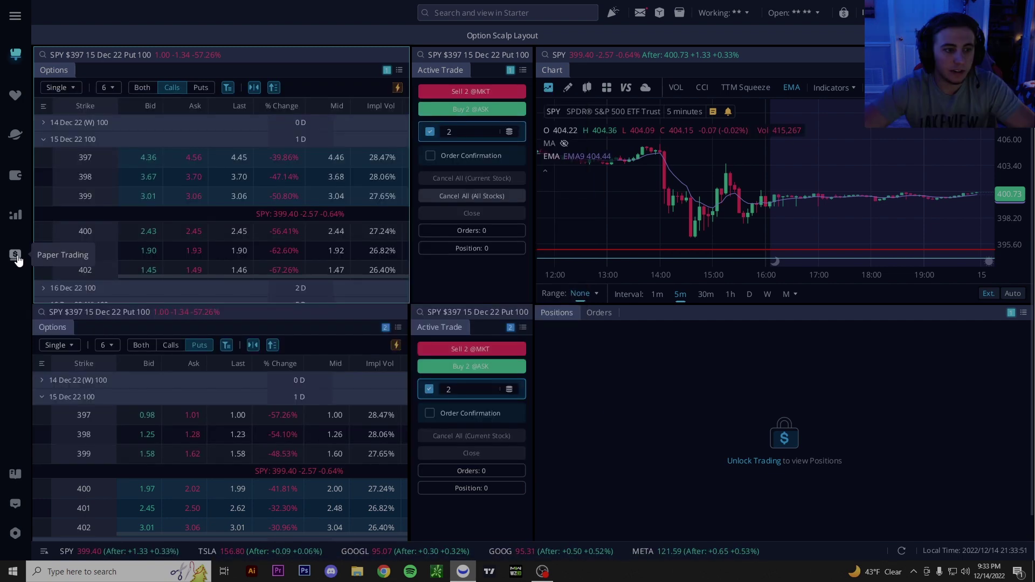
click(16, 256)
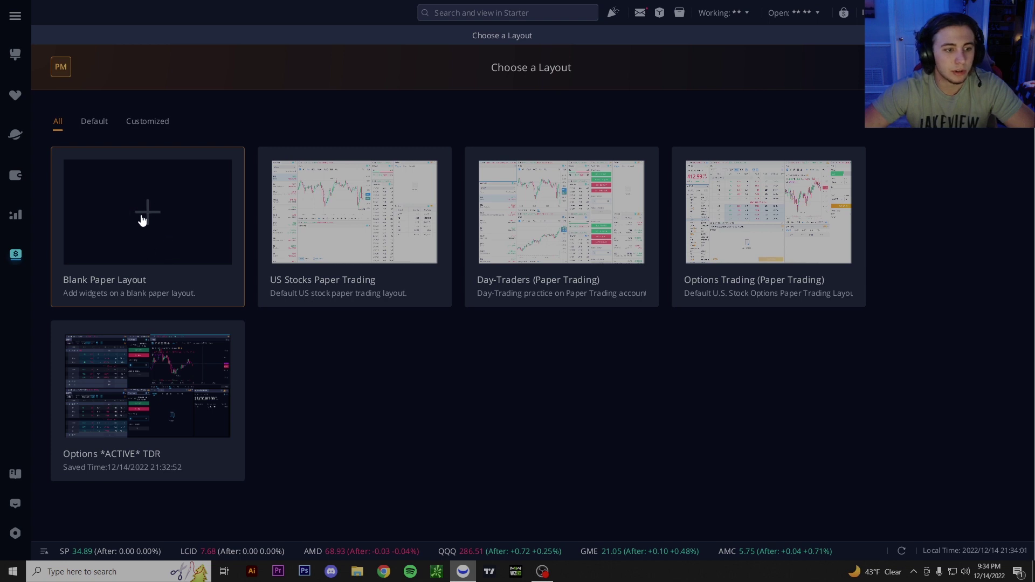
Start a Blank Paper Layout with a SPY chart at right and two stacked SPY options chains.
click(142, 221)
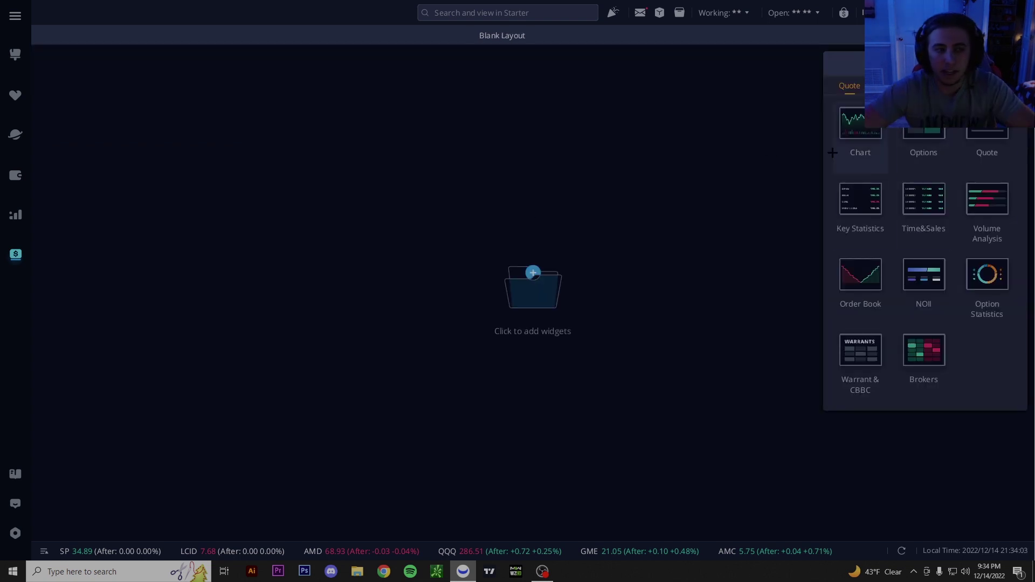
click(861, 131)
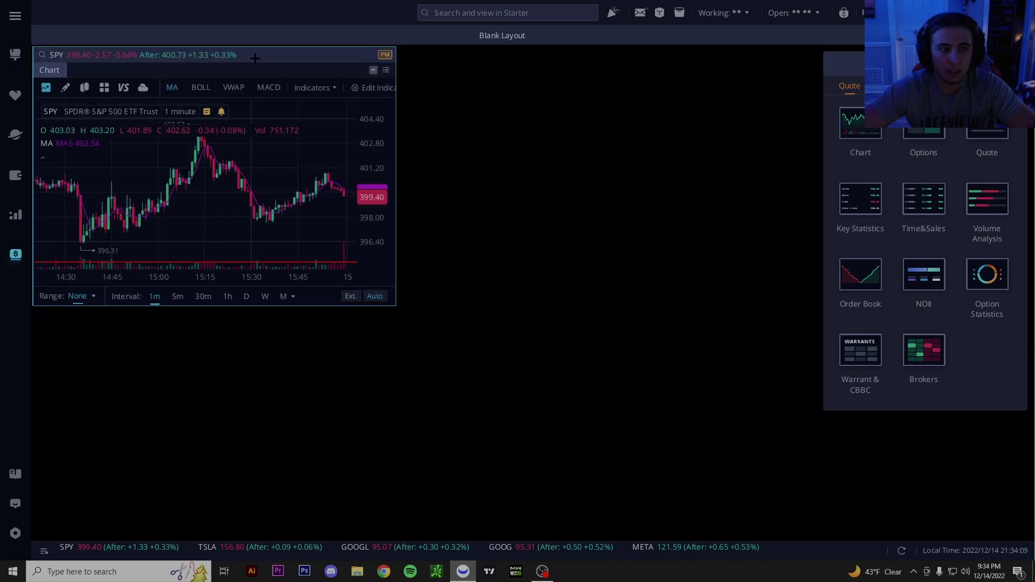
drag(254, 58, 853, 62)
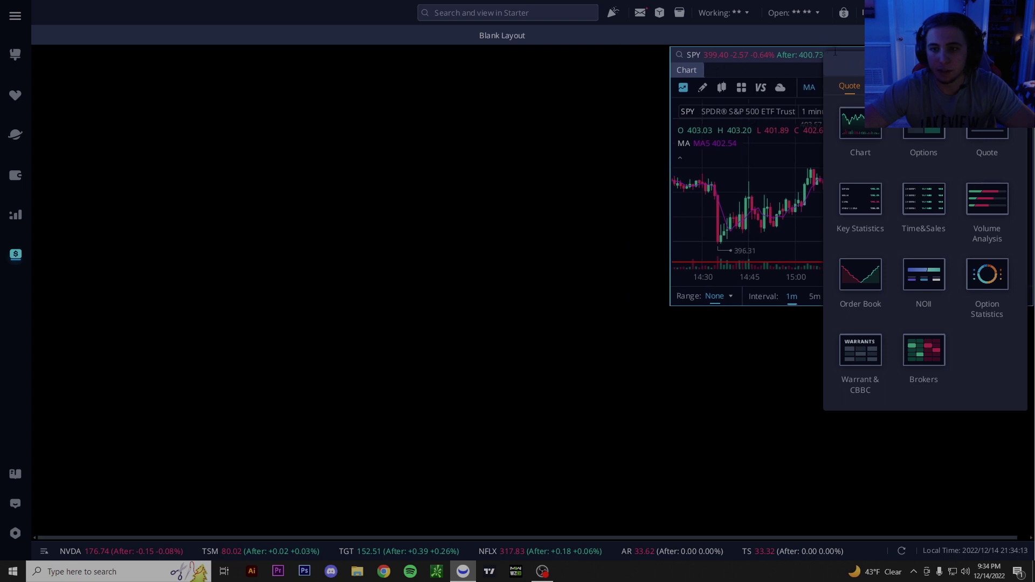
click(927, 130)
click(923, 131)
drag(575, 189, 221, 115)
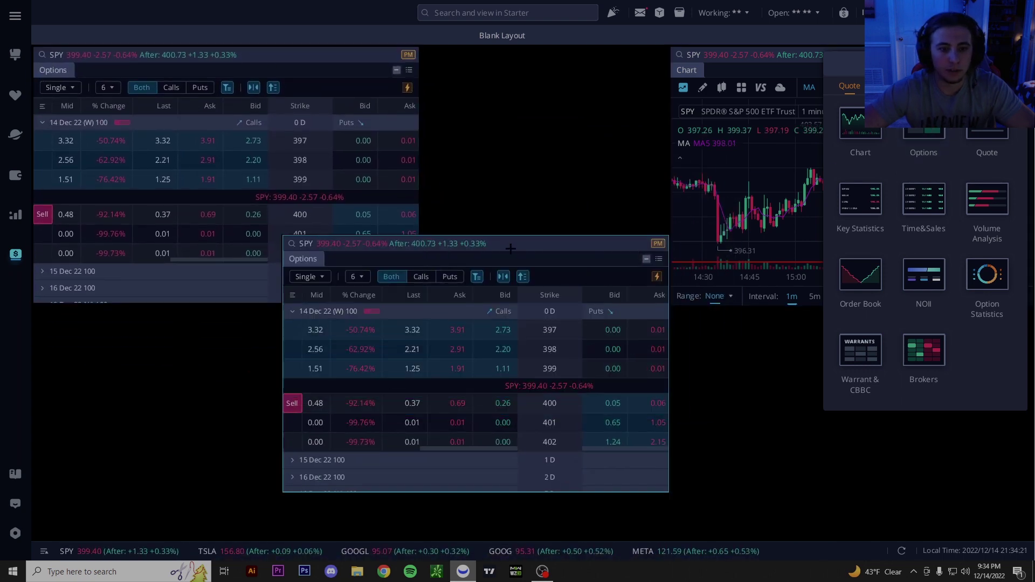
drag(510, 248, 252, 315)
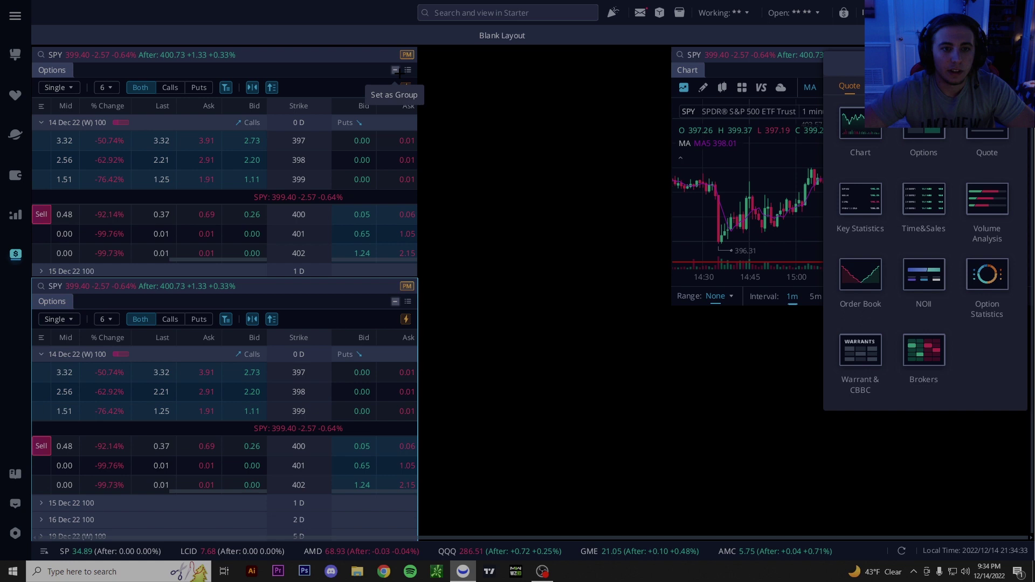
Assign the top options chain to group 1 and the lower chain to group 2.
click(395, 70)
click(446, 129)
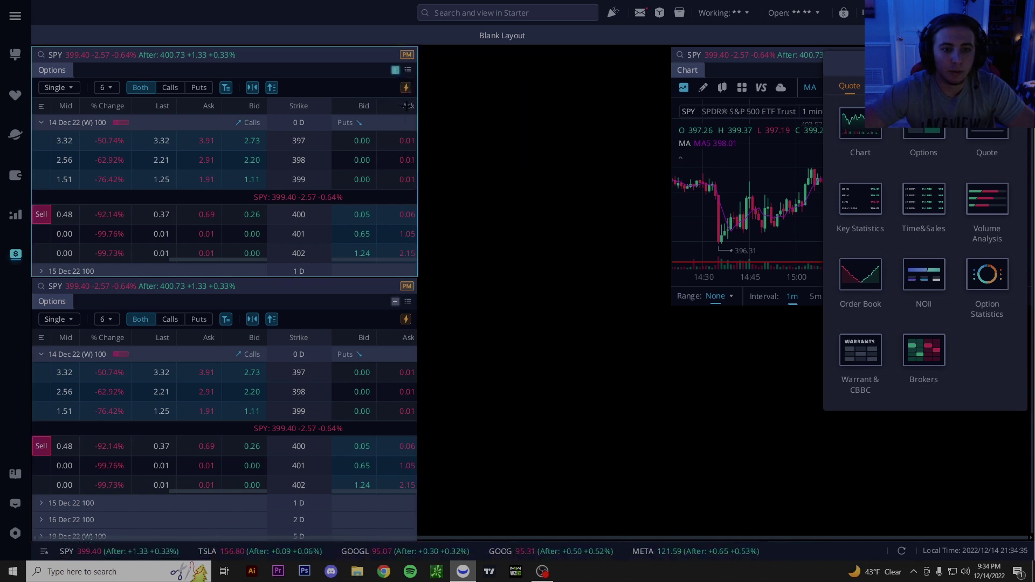
click(395, 301)
click(465, 360)
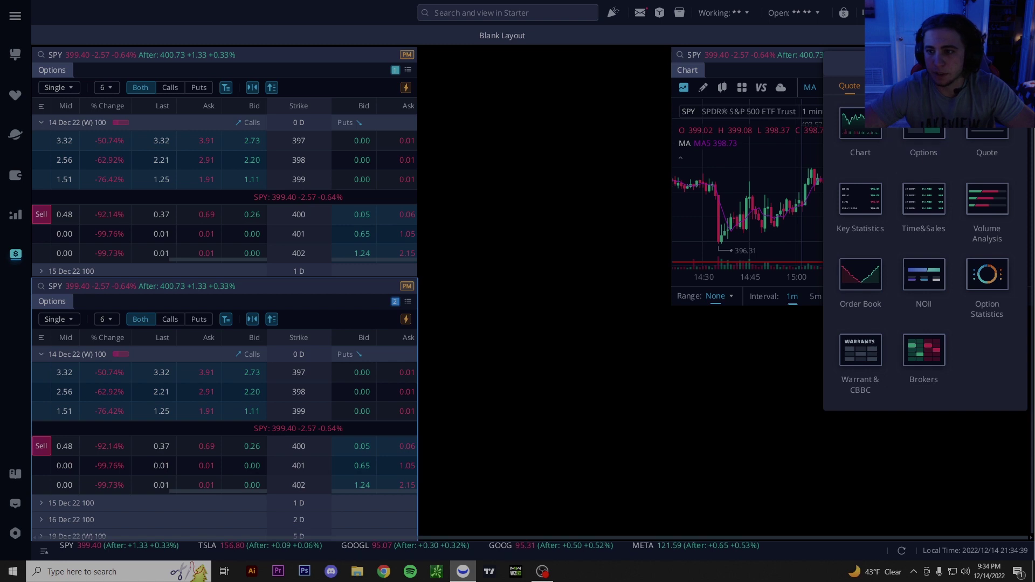
Add two SPY Active Trade panels and stack them one above the other.
click(889, 86)
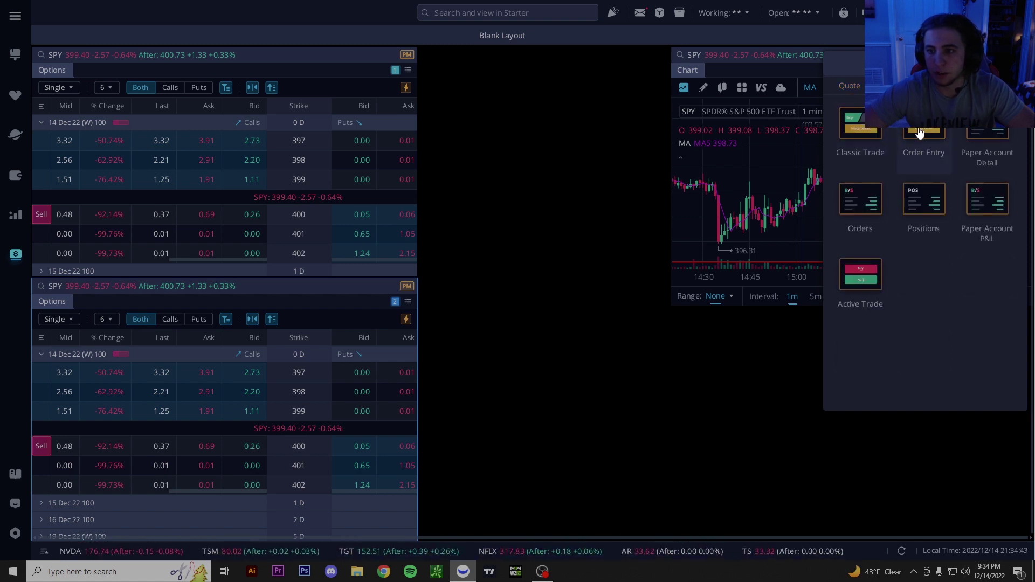
click(863, 276)
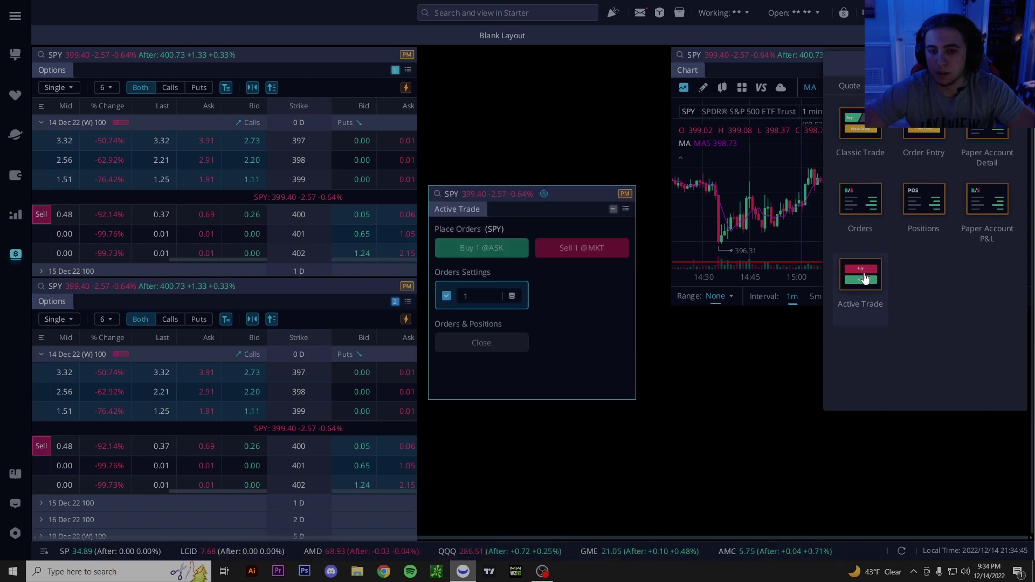
click(864, 277)
drag(564, 195, 556, 61)
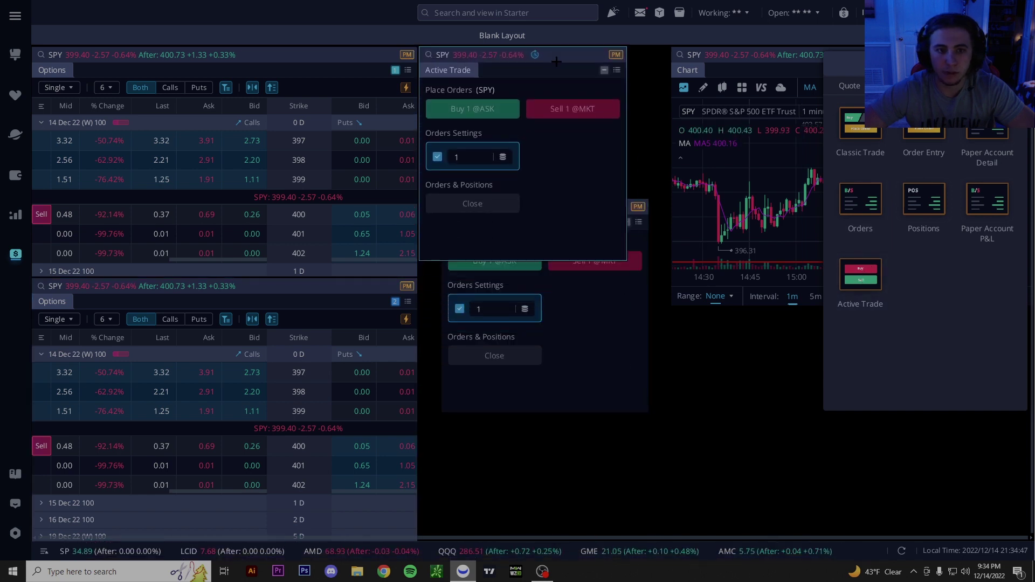
click(636, 253)
drag(595, 213, 586, 295)
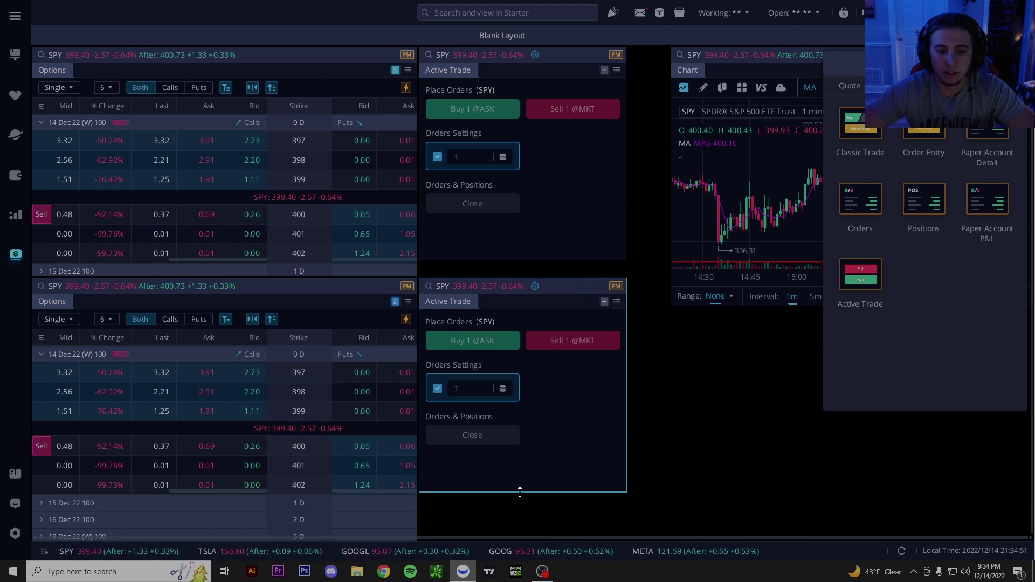
Resize the Active Trade panels taller and narrower, and widen the chart toward them.
drag(520, 492, 516, 533)
click(519, 259)
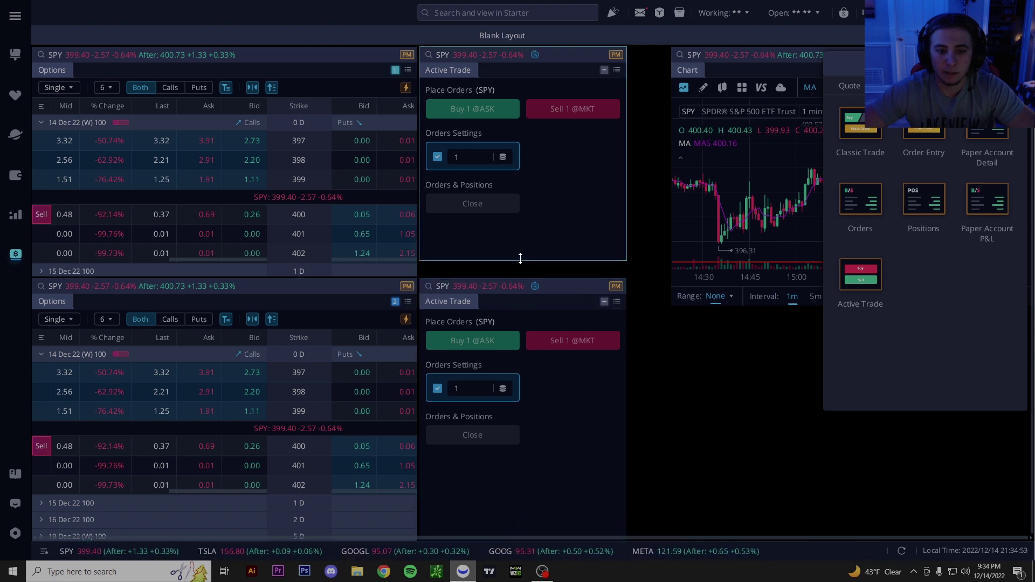
drag(520, 258, 519, 276)
drag(626, 107, 552, 108)
drag(625, 345, 556, 351)
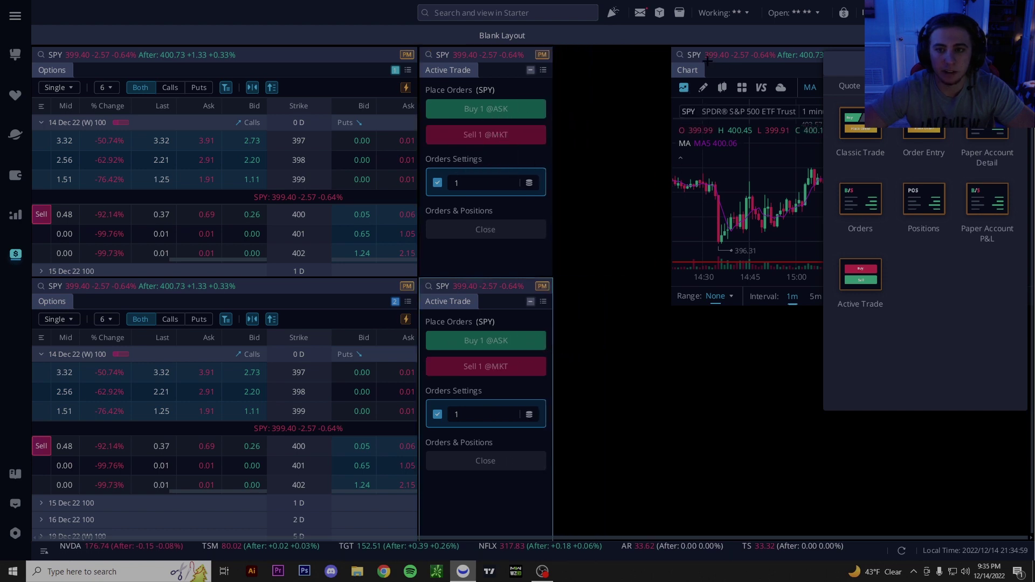
drag(671, 130, 563, 131)
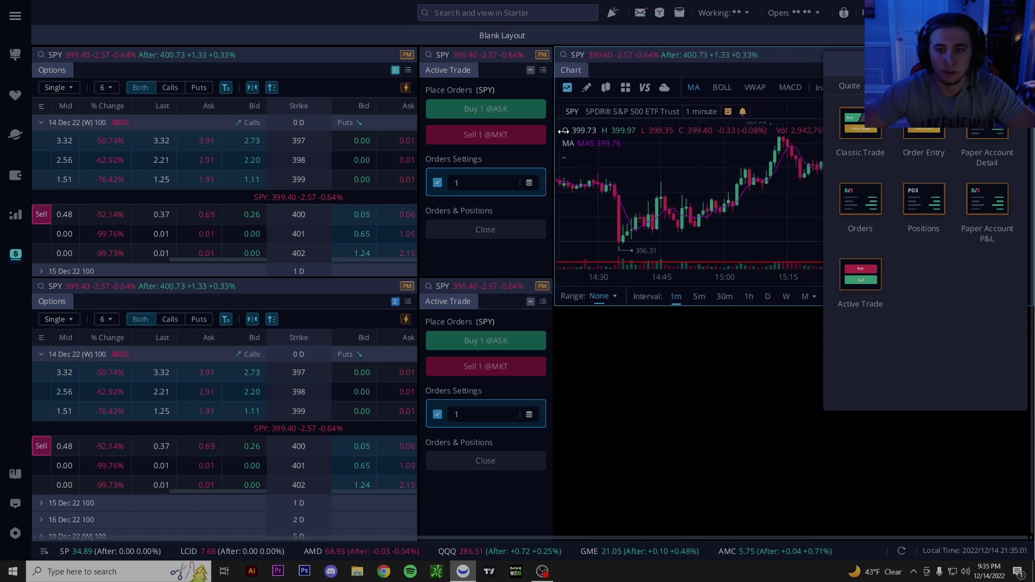
Link the top Active Trade panel to group 1 and the lower one to group 2.
click(530, 70)
click(563, 109)
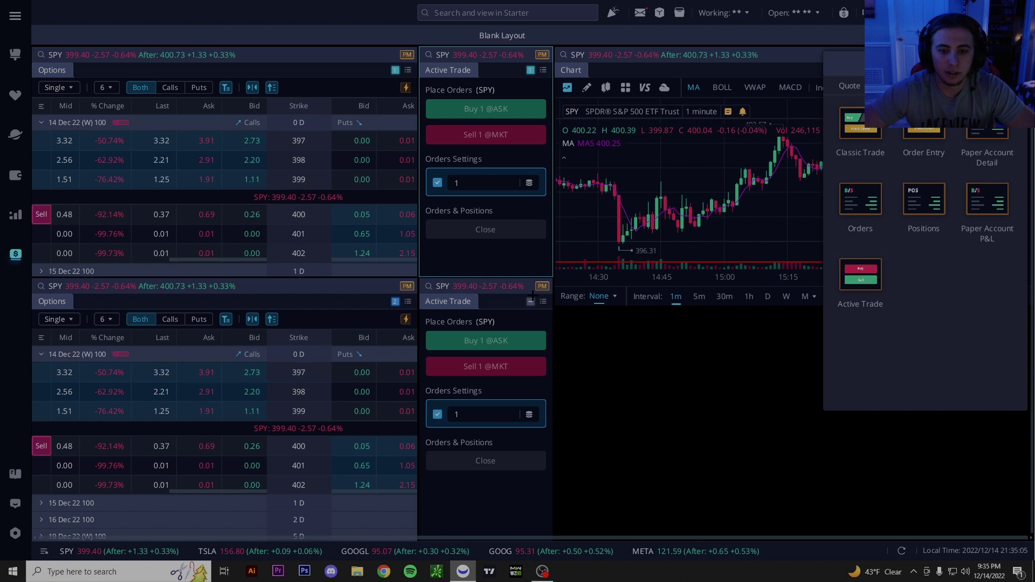
click(530, 301)
click(597, 358)
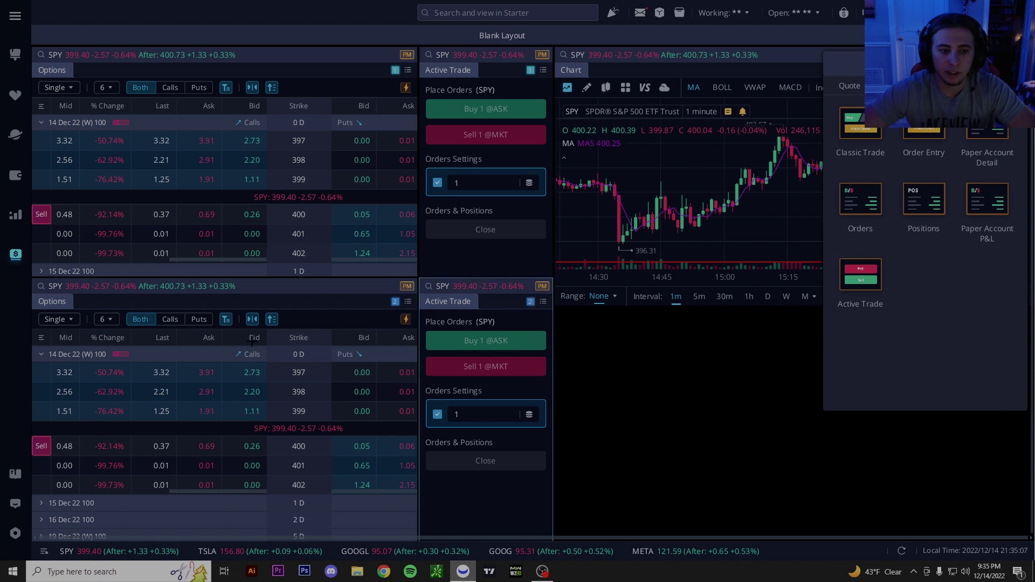
Show only calls in the top chain and only puts in the lower, keeping 6 strikes.
click(169, 88)
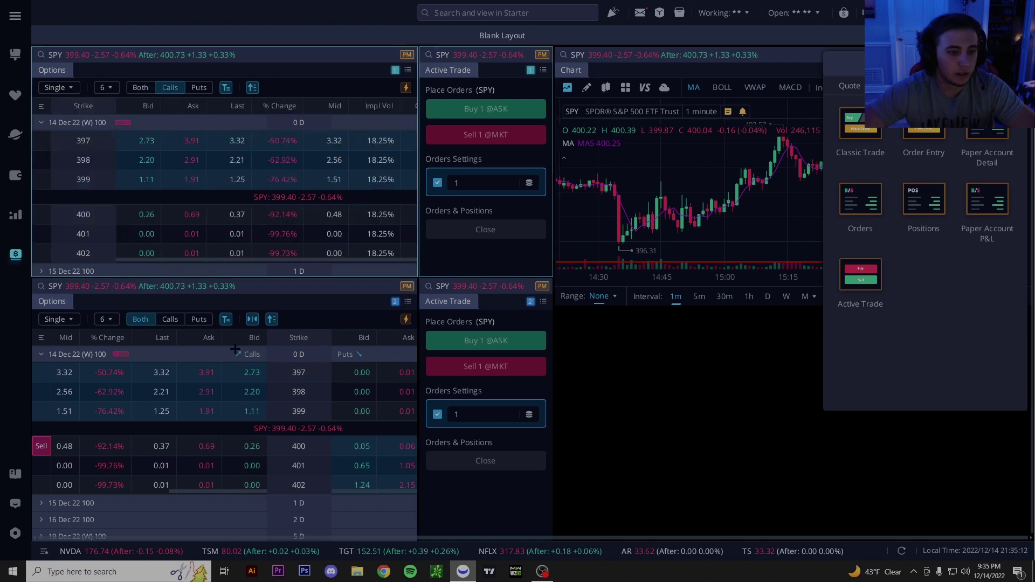
click(199, 320)
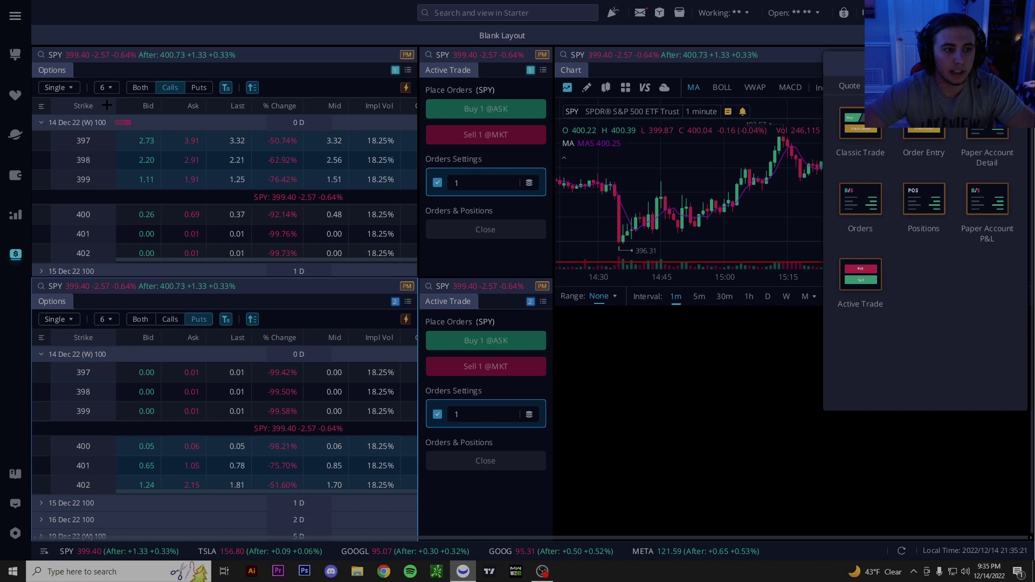
click(105, 87)
click(116, 152)
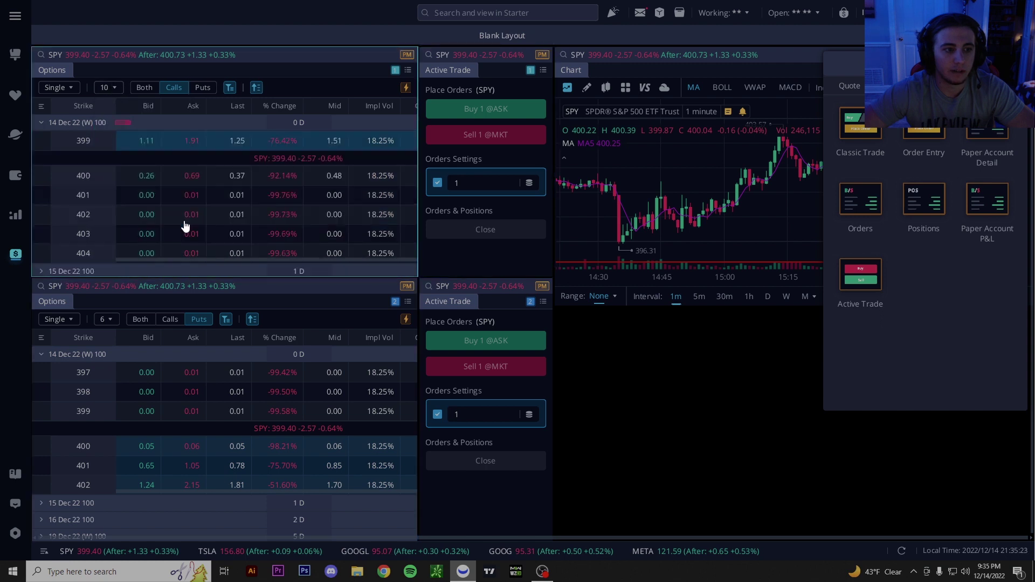
click(105, 87)
click(116, 109)
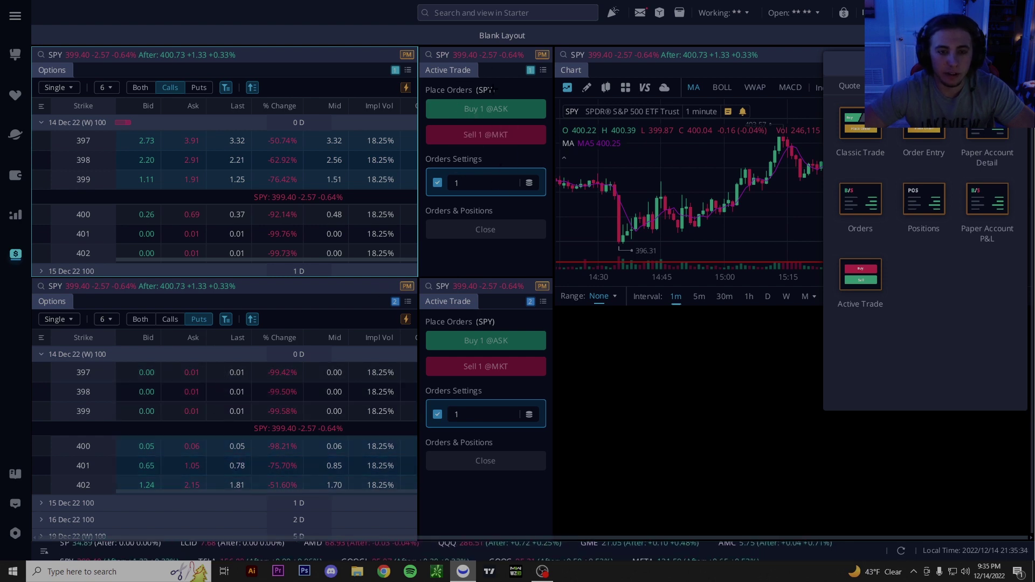
click(543, 72)
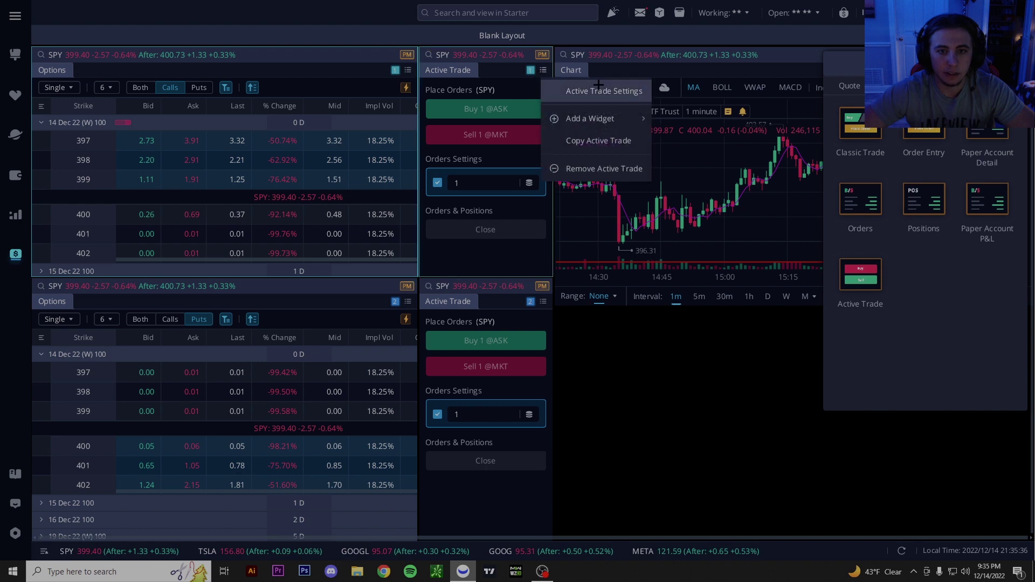
click(596, 95)
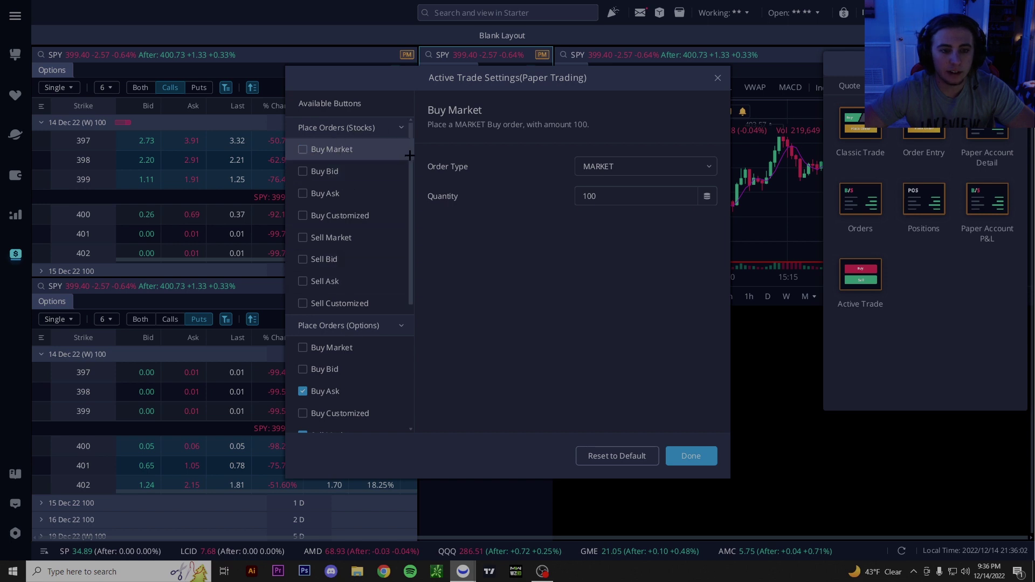
scroll(408, 178, down, 1)
scroll(409, 200, down, 4)
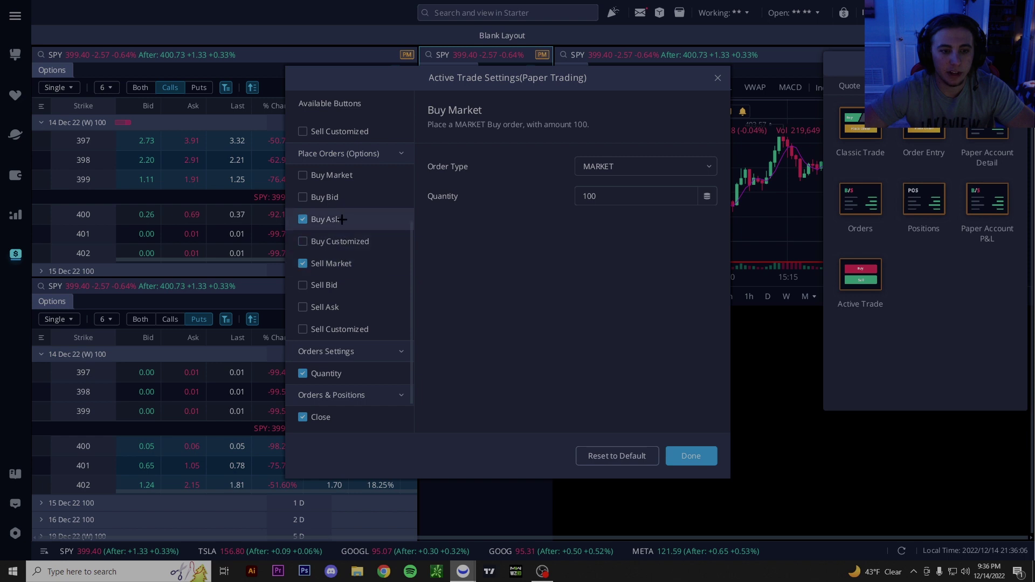
scroll(325, 337, down, 1)
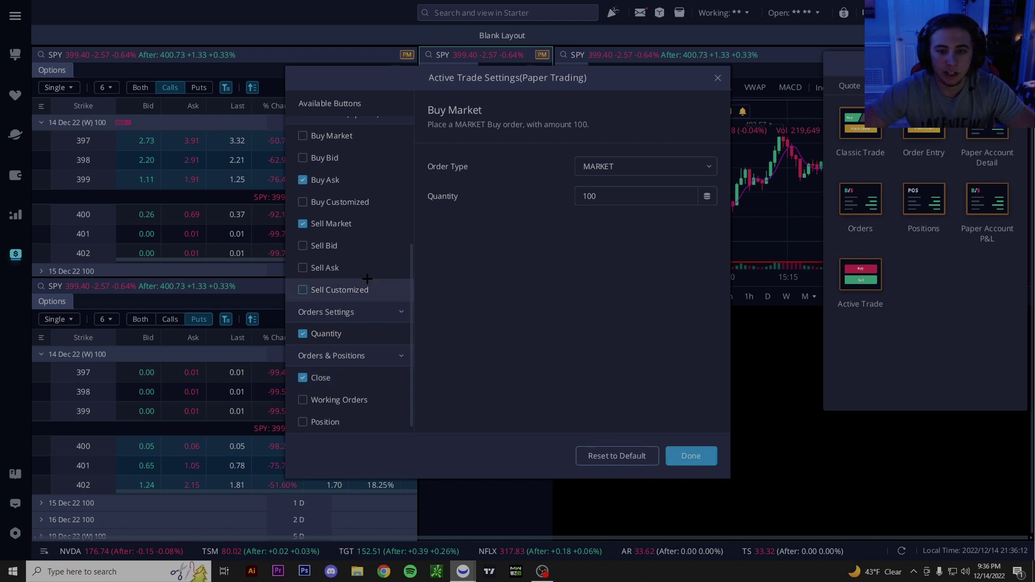
scroll(362, 258, up, 5)
scroll(362, 258, down, 5)
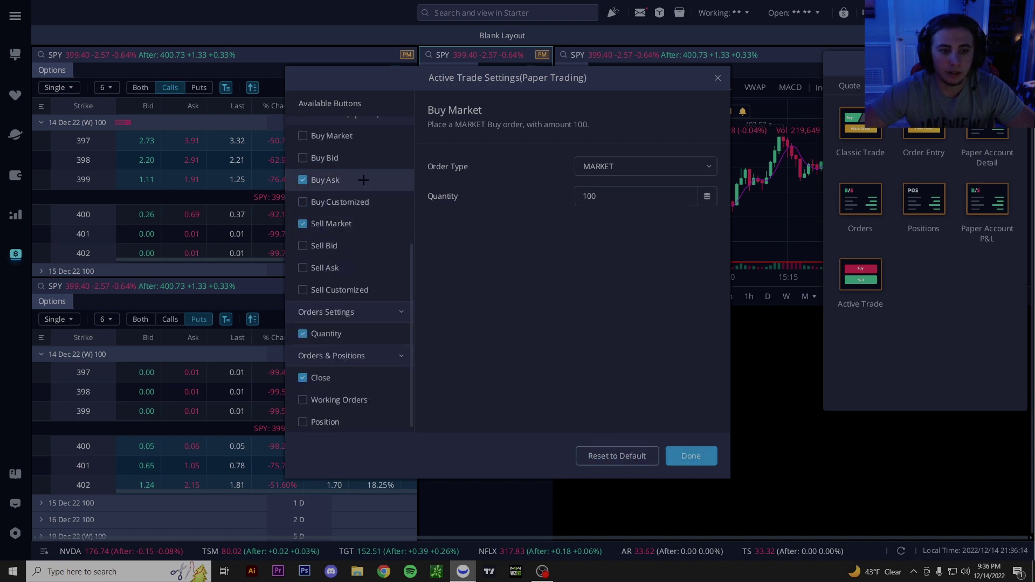
click(357, 180)
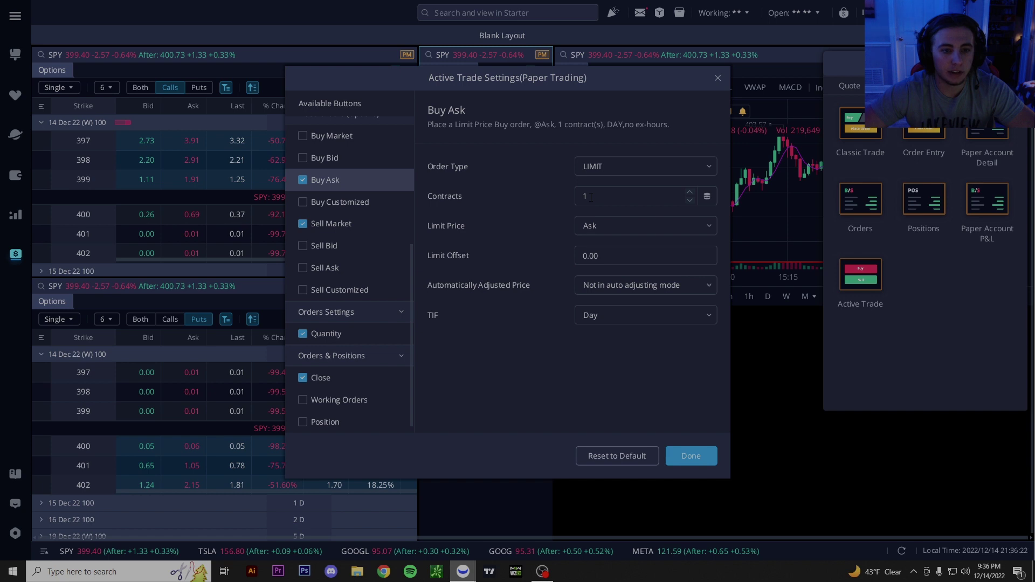
click(330, 223)
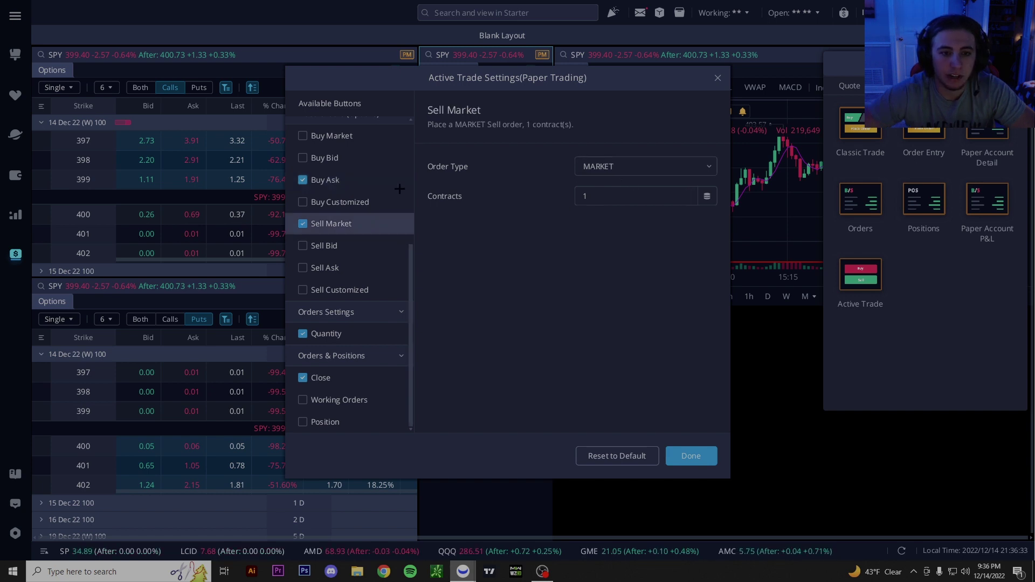
click(363, 180)
click(361, 333)
click(363, 371)
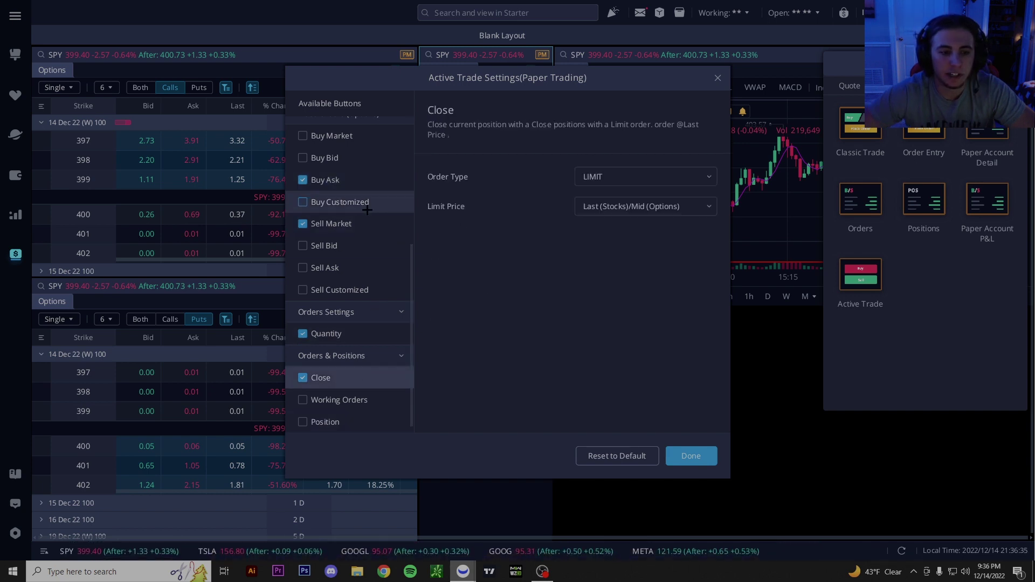
click(362, 180)
click(691, 456)
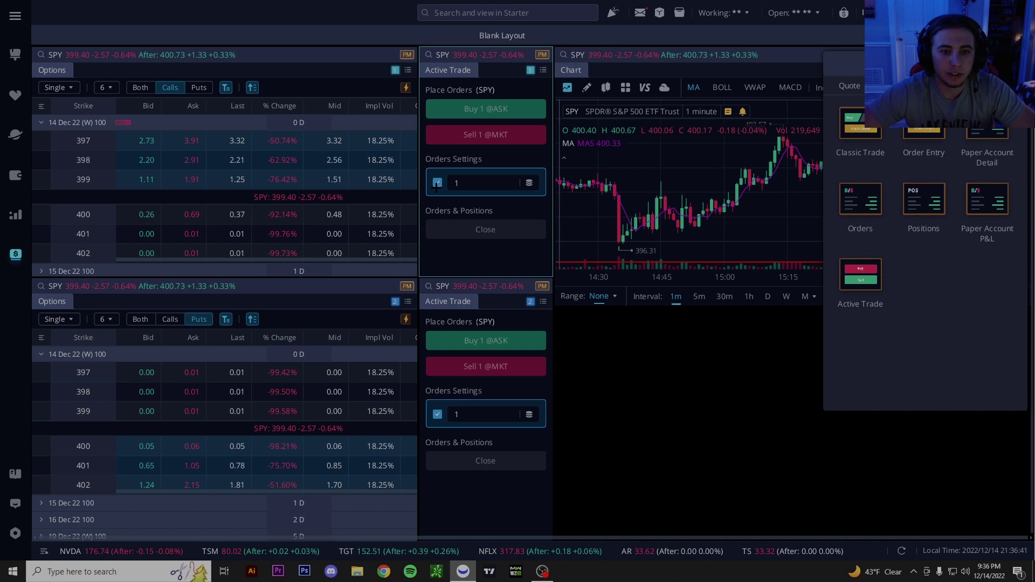
After checking quantity presets, load the SPY $400 14 Dec 22 call into its Active Trade panel.
click(529, 183)
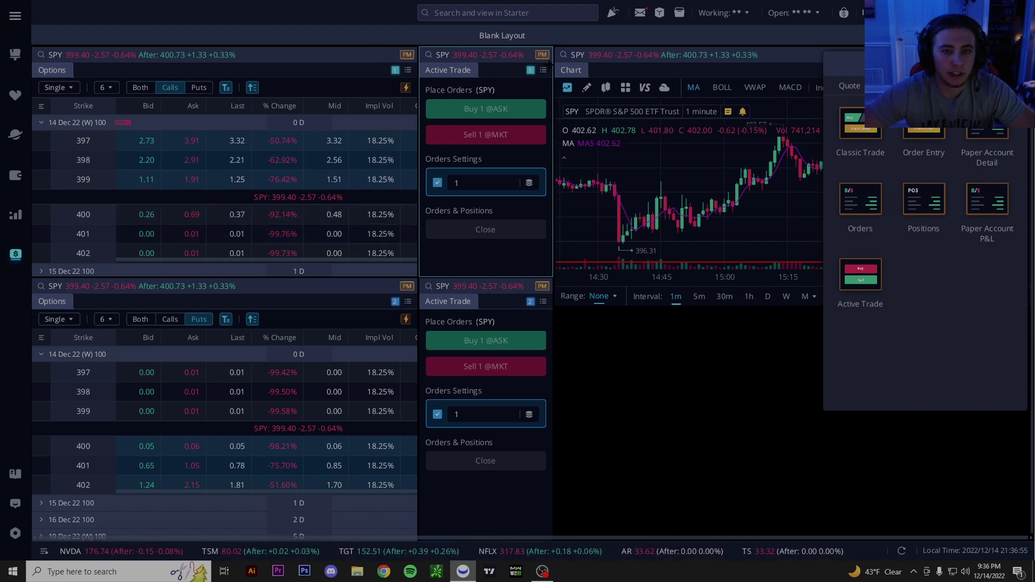
click(377, 58)
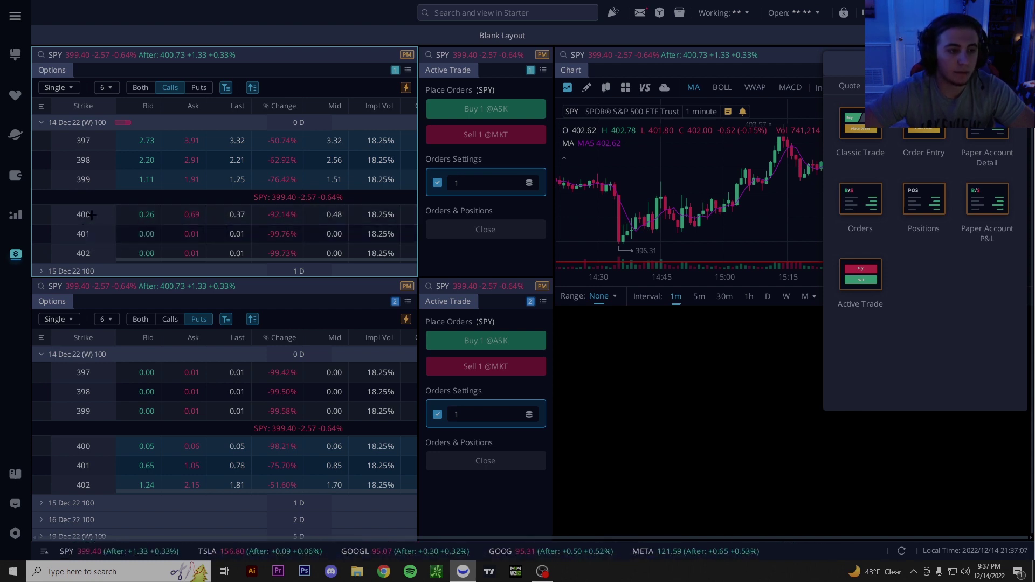
click(221, 214)
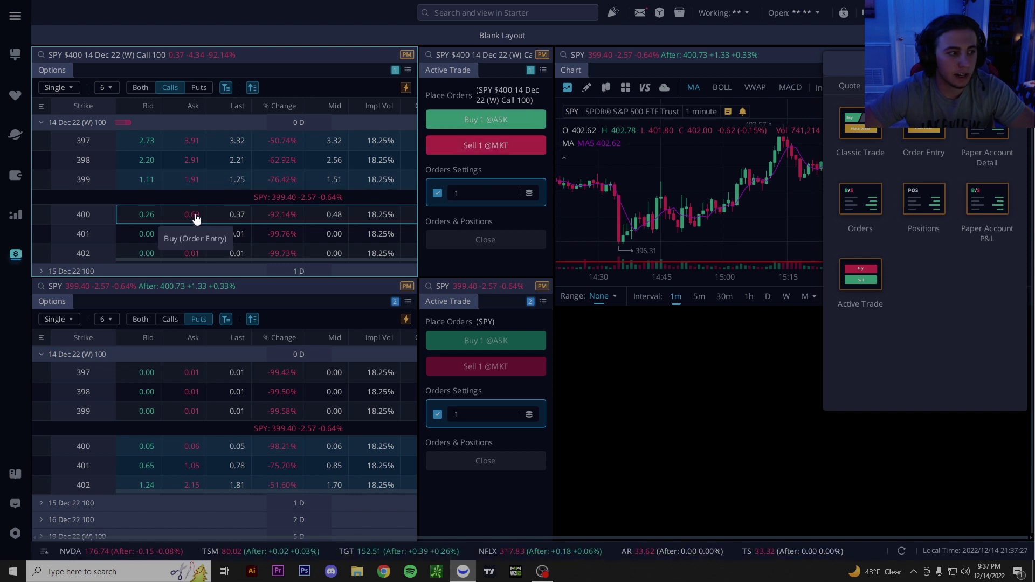
Load the SPY $400 14 Dec 22 put into the group-2 Active Trade panel.
click(489, 151)
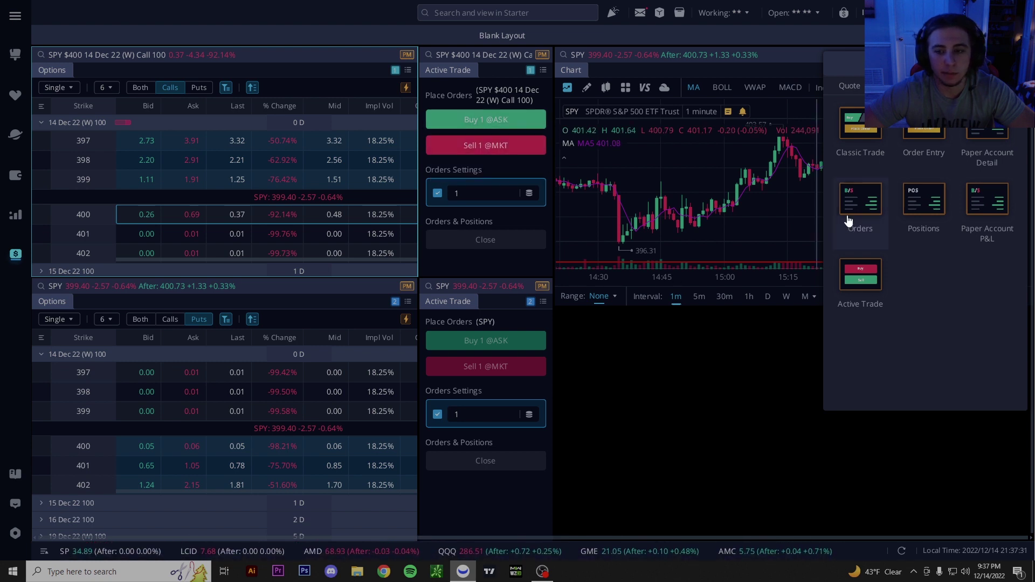
click(293, 308)
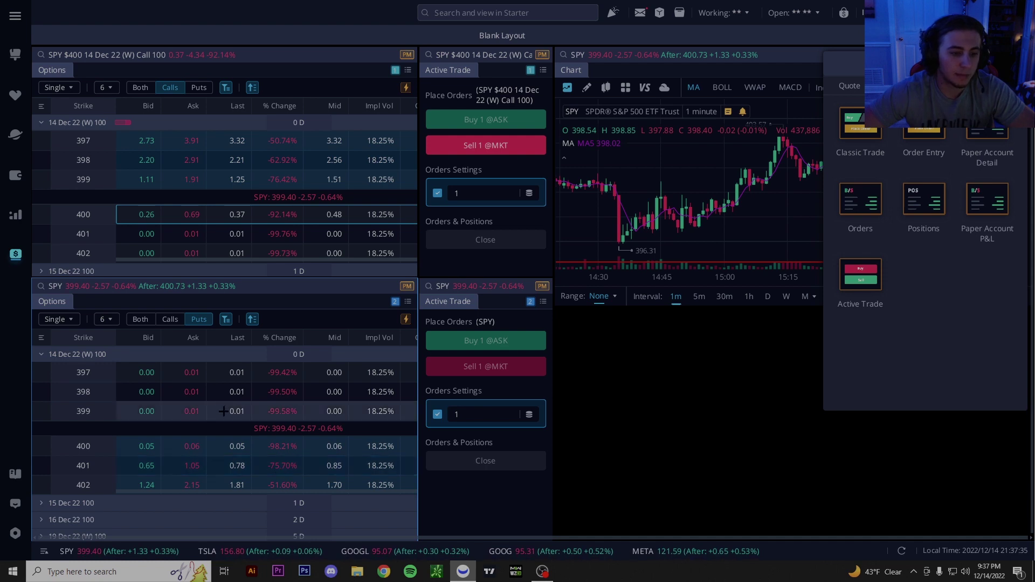
click(218, 446)
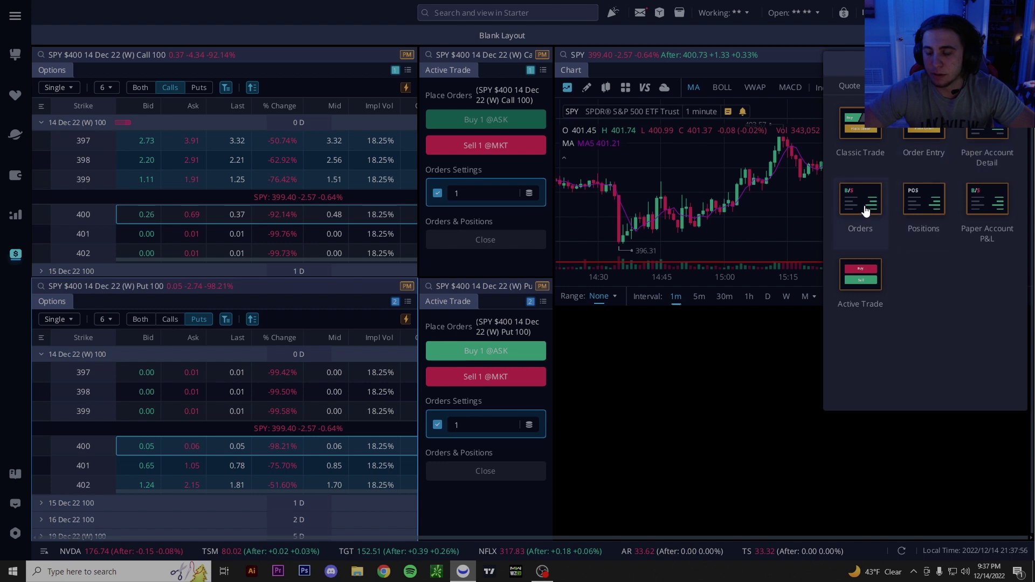
Drag Orders, Positions and Paper Account Detail ($1,000,000.00) widgets into the layout below the chart.
drag(861, 209, 490, 307)
drag(924, 205, 735, 321)
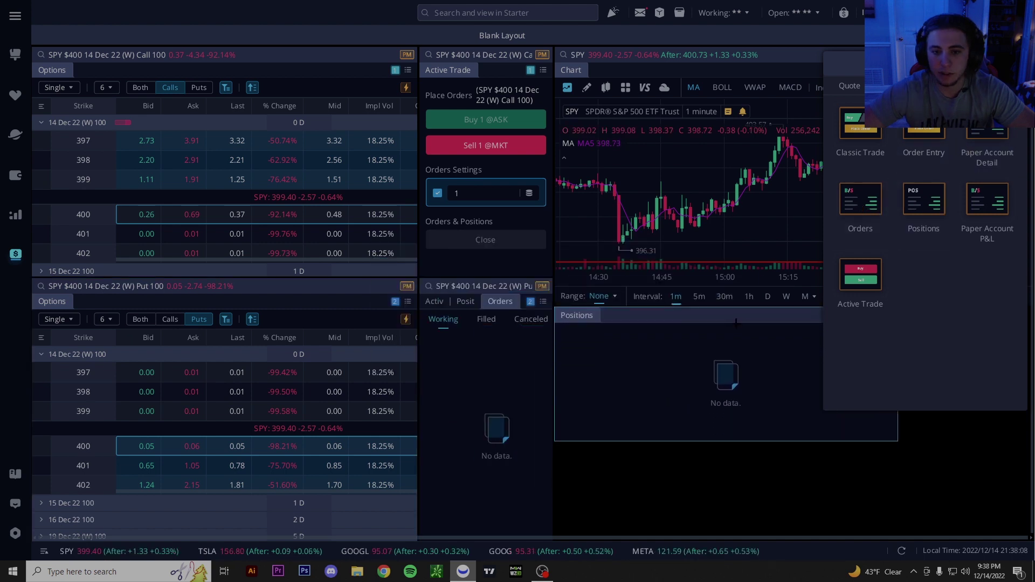
drag(866, 207, 600, 319)
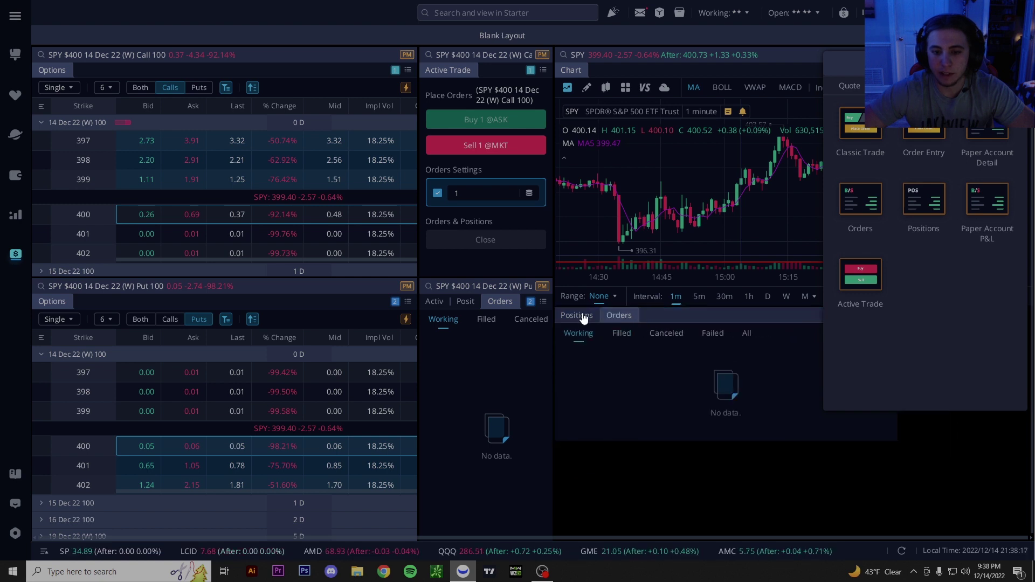
click(618, 316)
click(576, 316)
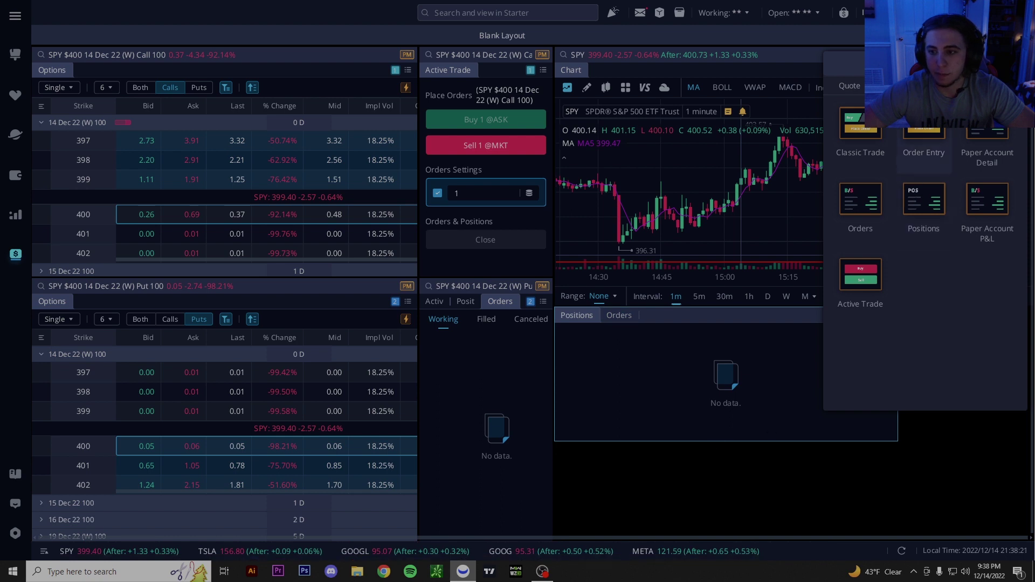
drag(1001, 144, 648, 443)
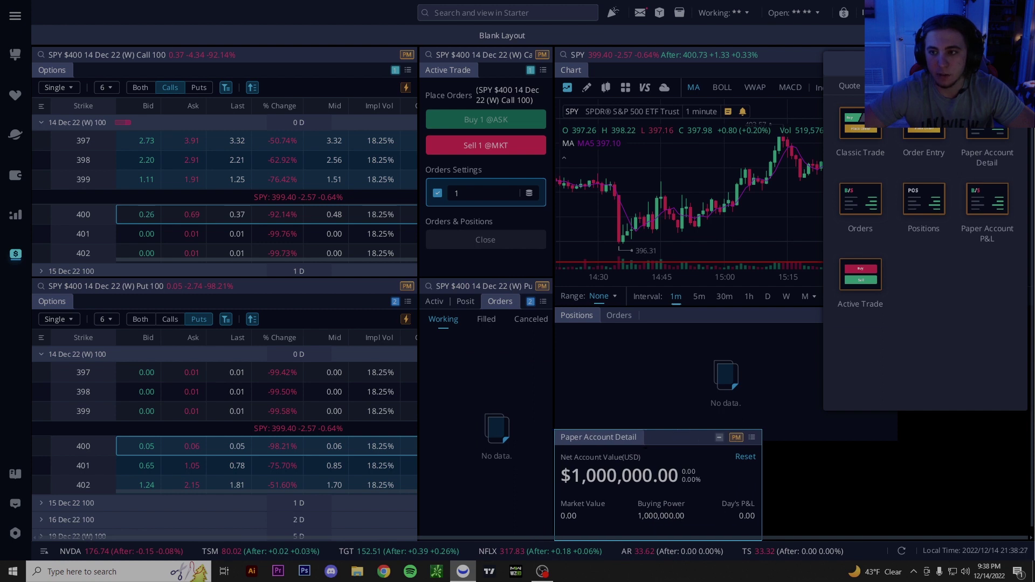
Dock the Paper Account Detail panel right of Positions and stretch it to the bottom.
click(820, 326)
drag(897, 353, 762, 354)
drag(710, 431, 949, 319)
drag(912, 419, 917, 533)
Enlarge the Positions/Orders panel to the bottom edge and link it to group 1.
drag(760, 407, 823, 404)
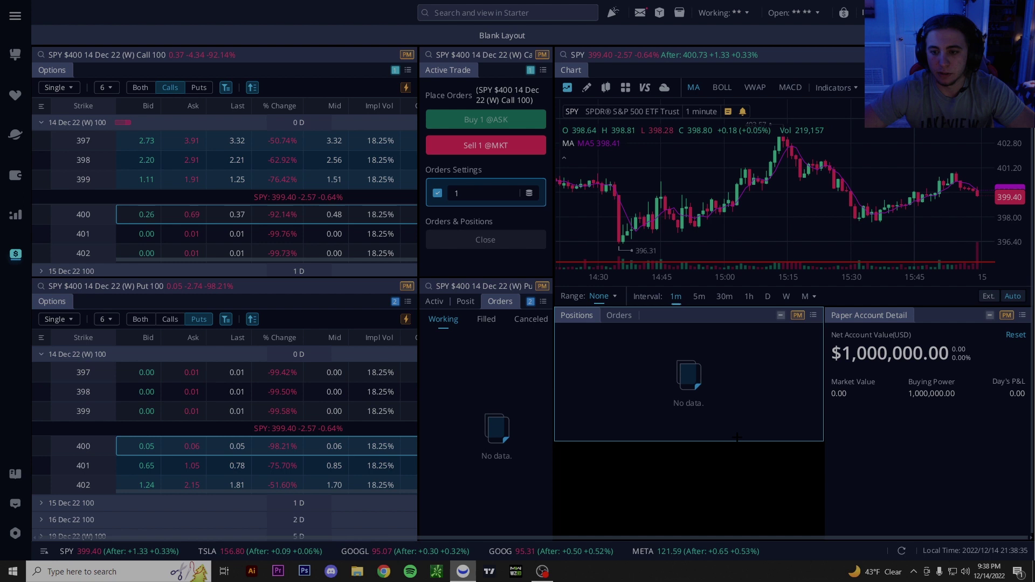
drag(700, 441, 702, 539)
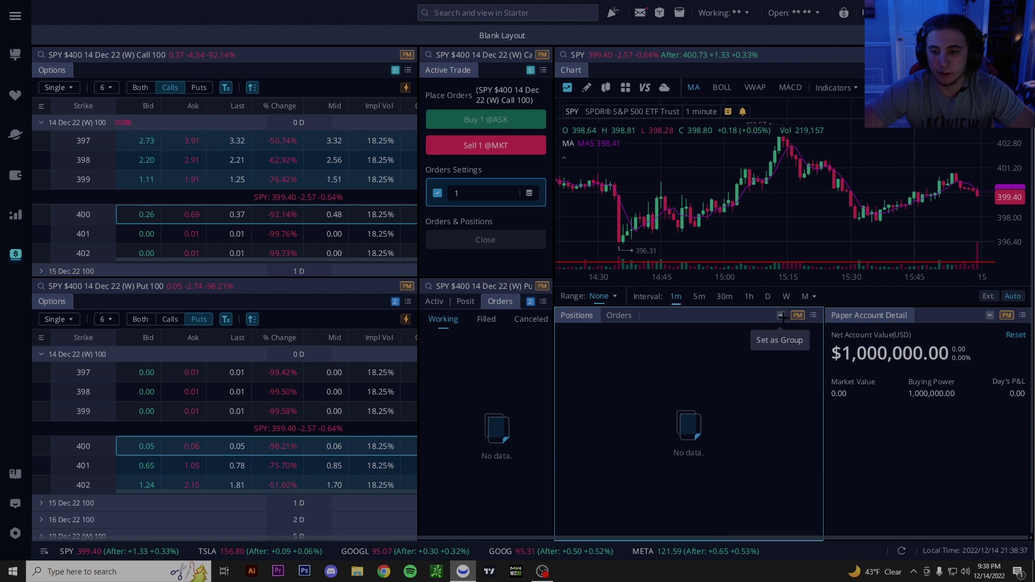
click(784, 317)
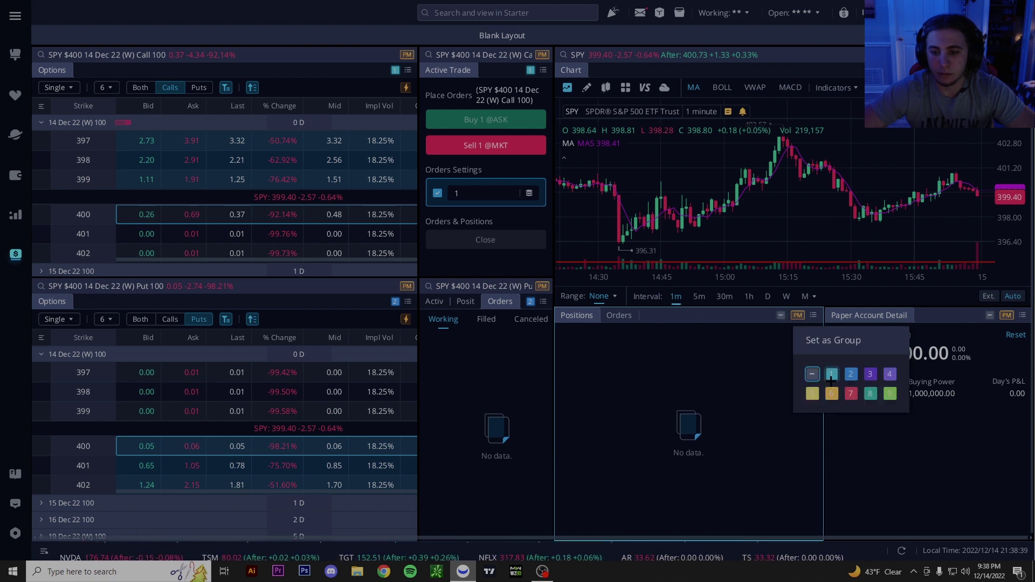
click(831, 373)
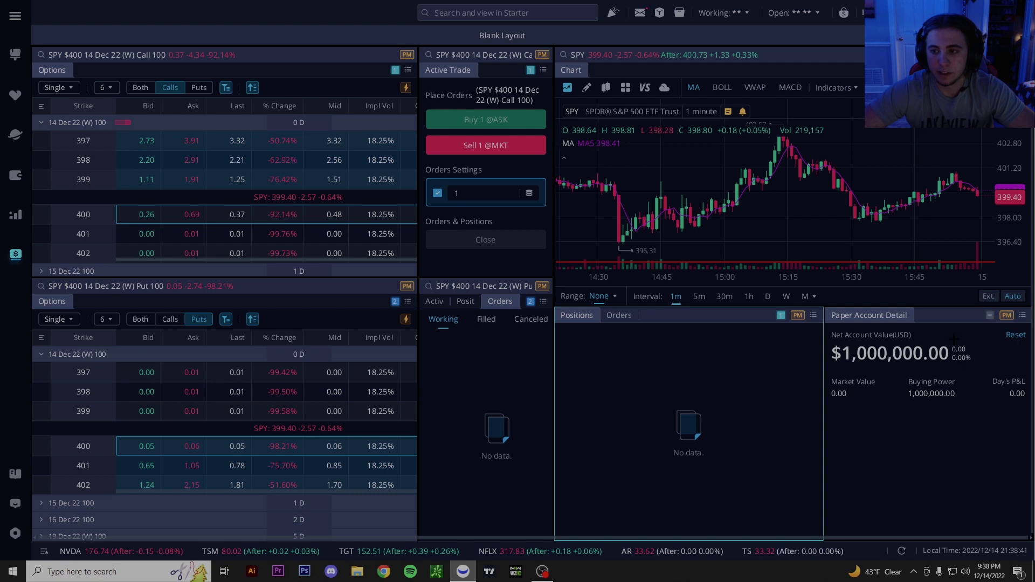
Switch the chart to TSLA, pan to recent candles and rescale the price axis.
click(581, 54)
text(TSLA)
click(683, 76)
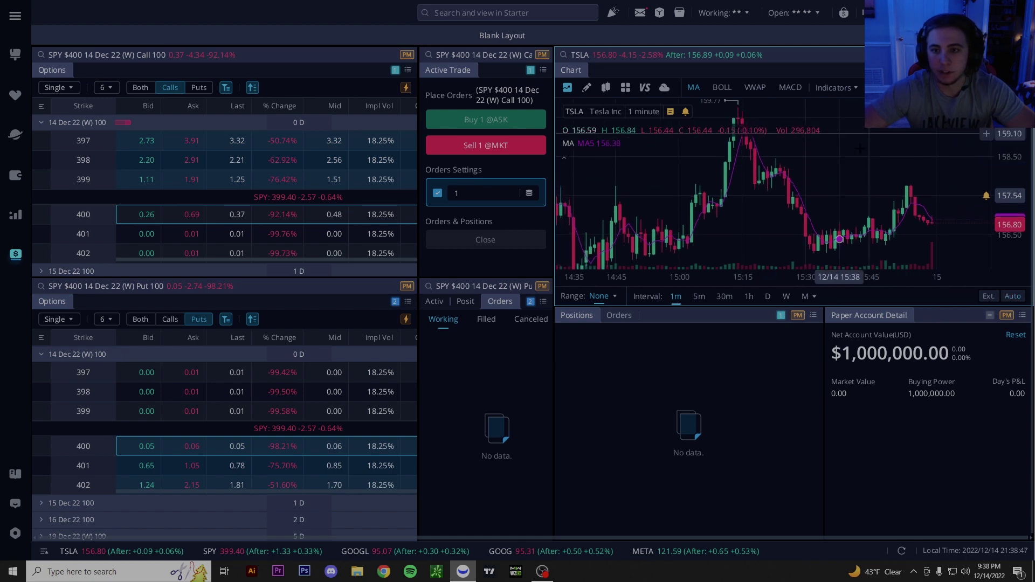
drag(839, 239, 722, 238)
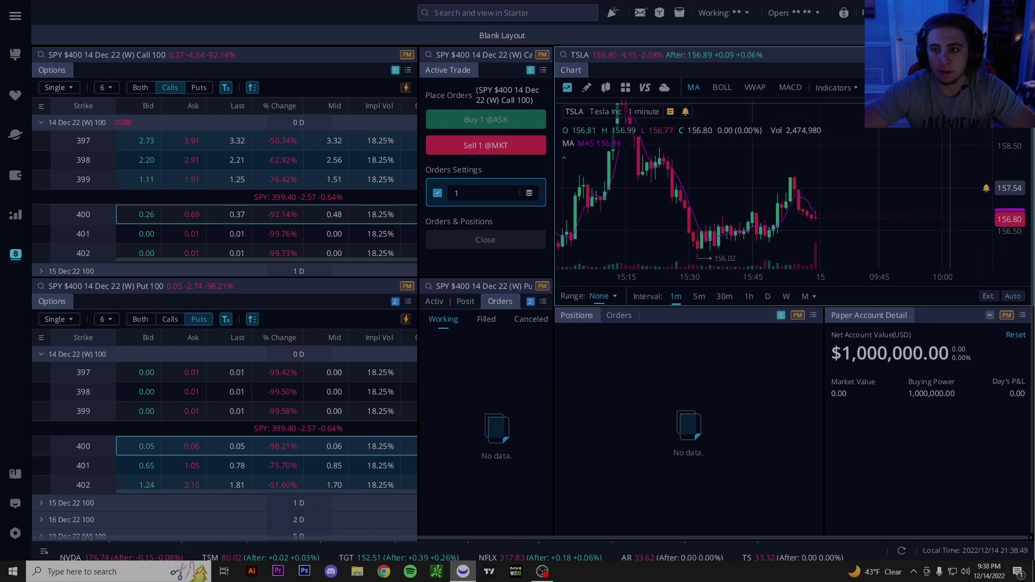
double_click(723, 232)
click(739, 85)
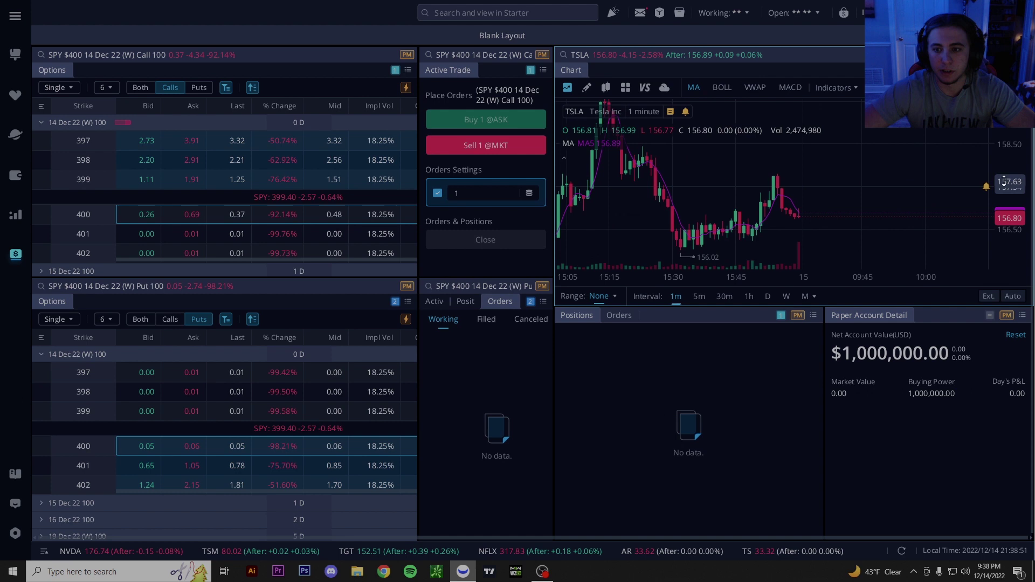
drag(1003, 181, 1004, 186)
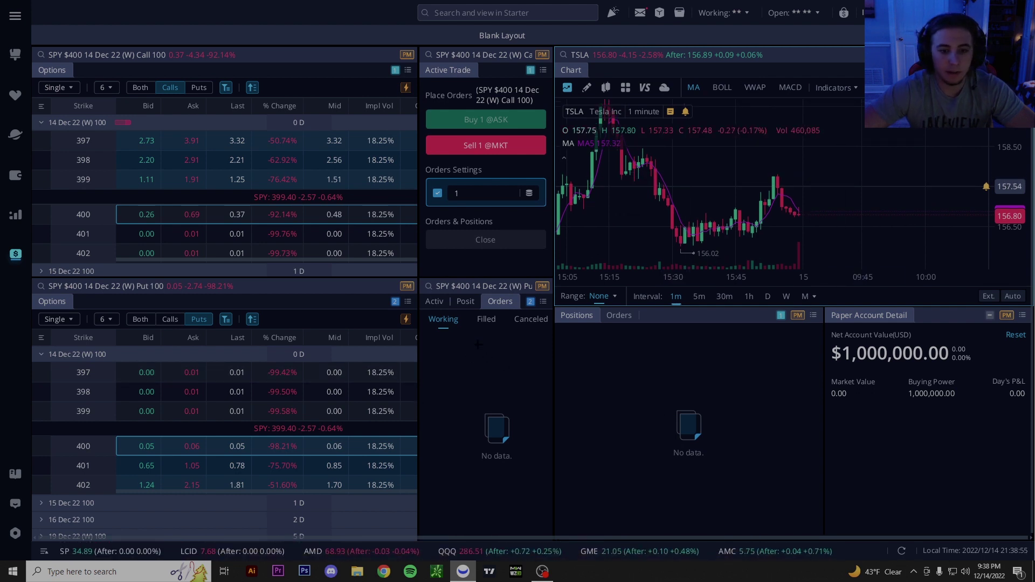
Buy 1 SPY contract at the ask, then cancel the working 0.690 limit order.
click(435, 301)
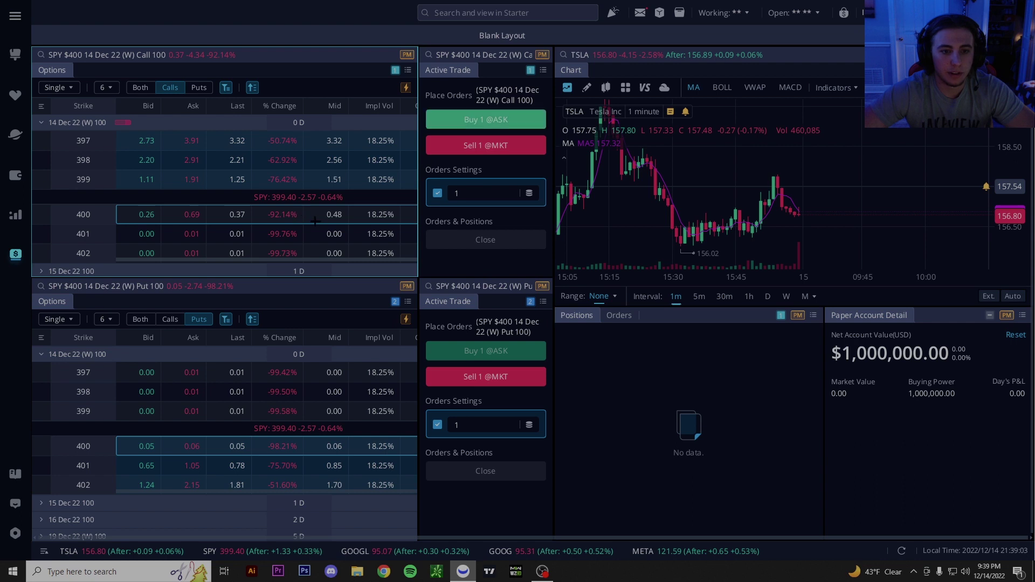
click(513, 119)
click(616, 316)
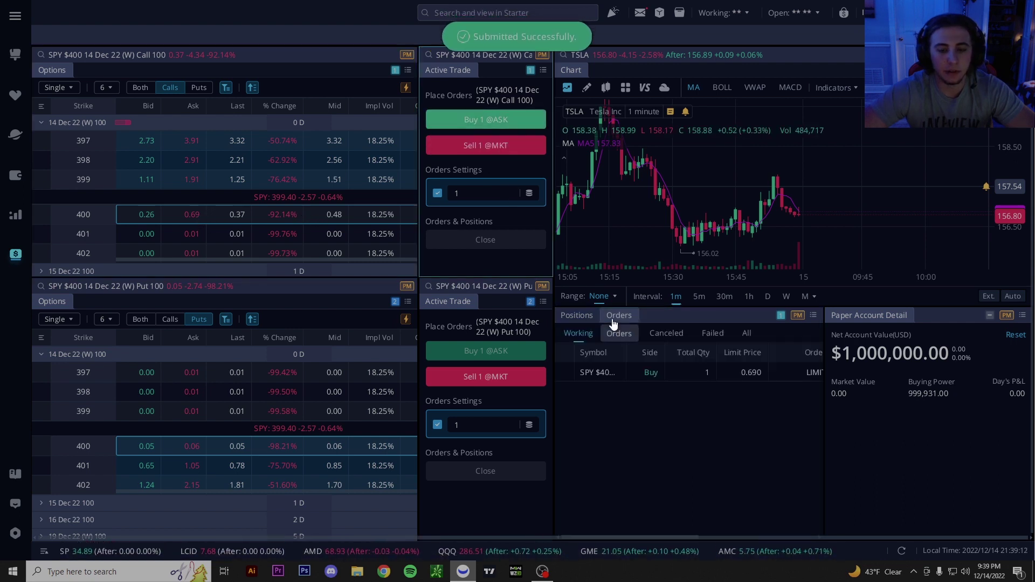
right_click(689, 374)
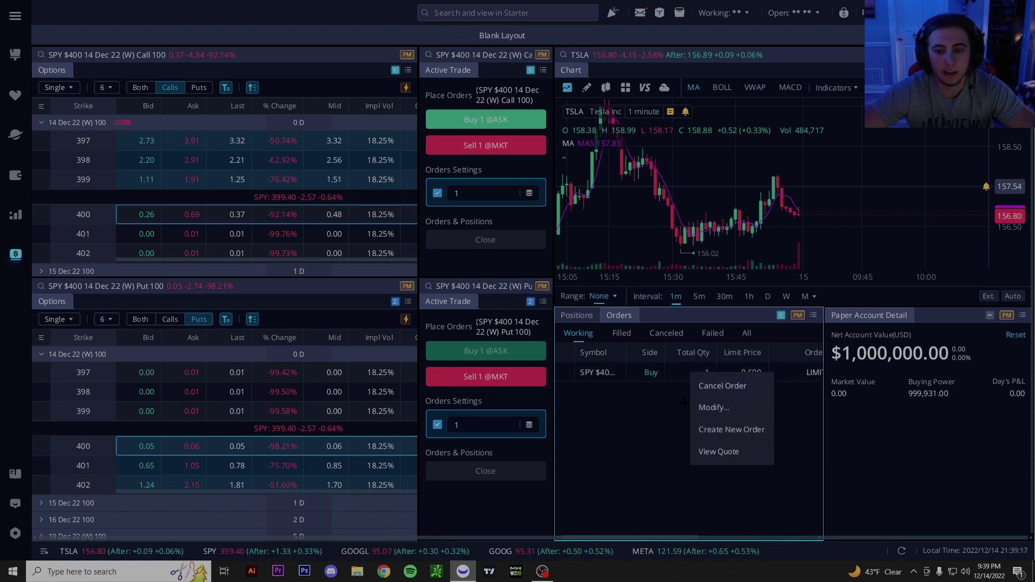
right_click(706, 374)
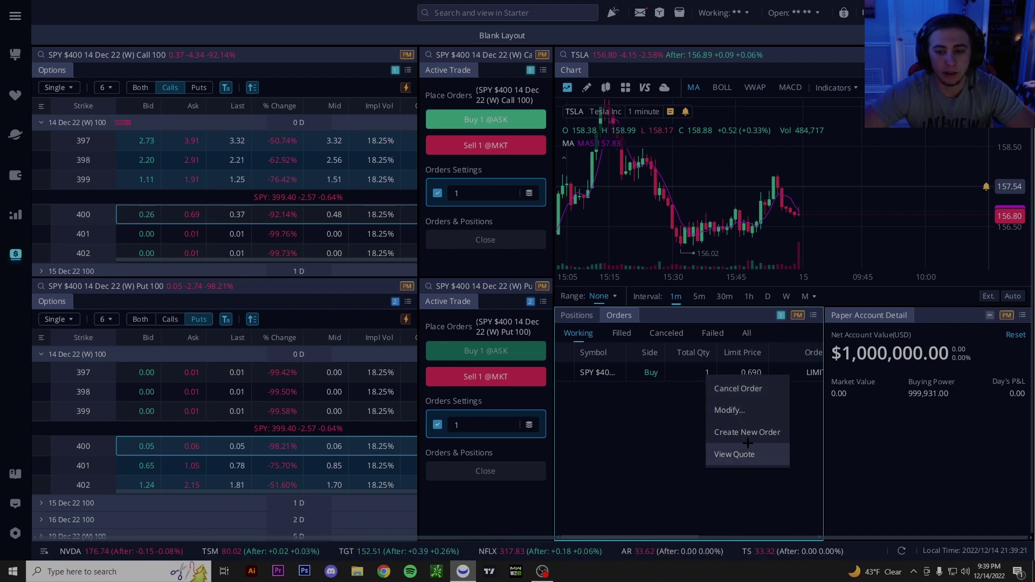
click(767, 387)
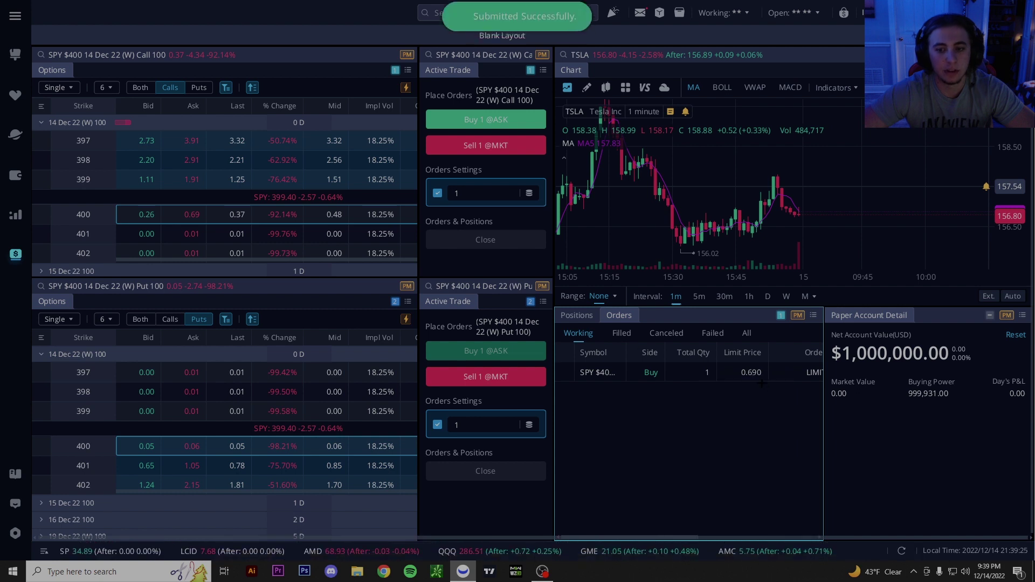
click(584, 318)
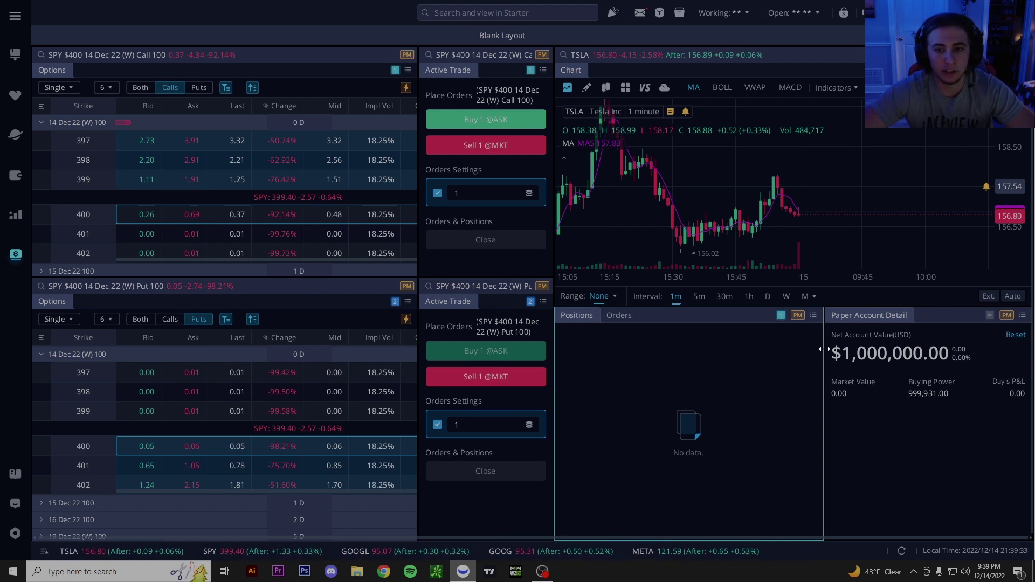
click(16, 55)
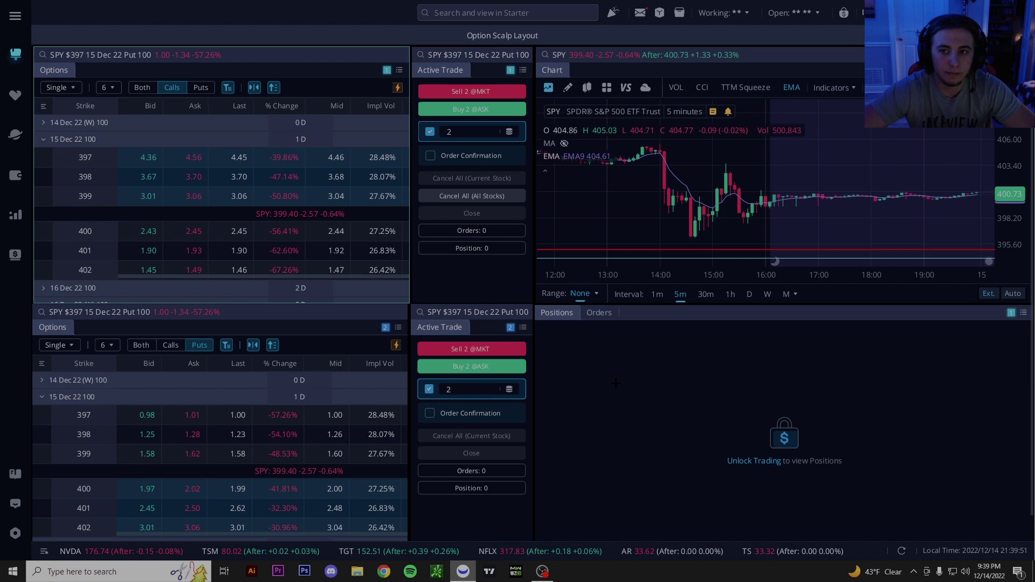
click(16, 177)
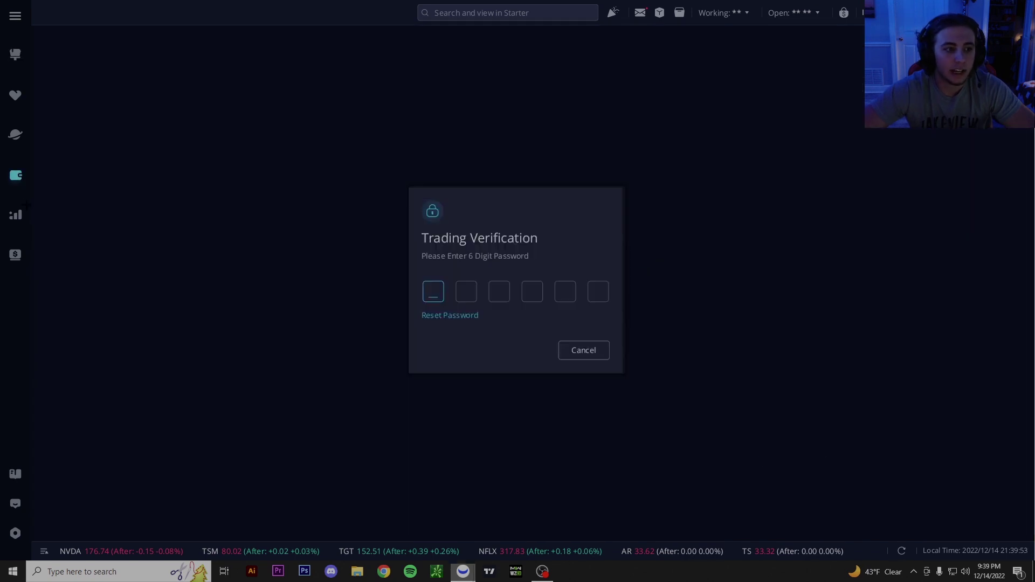
click(573, 353)
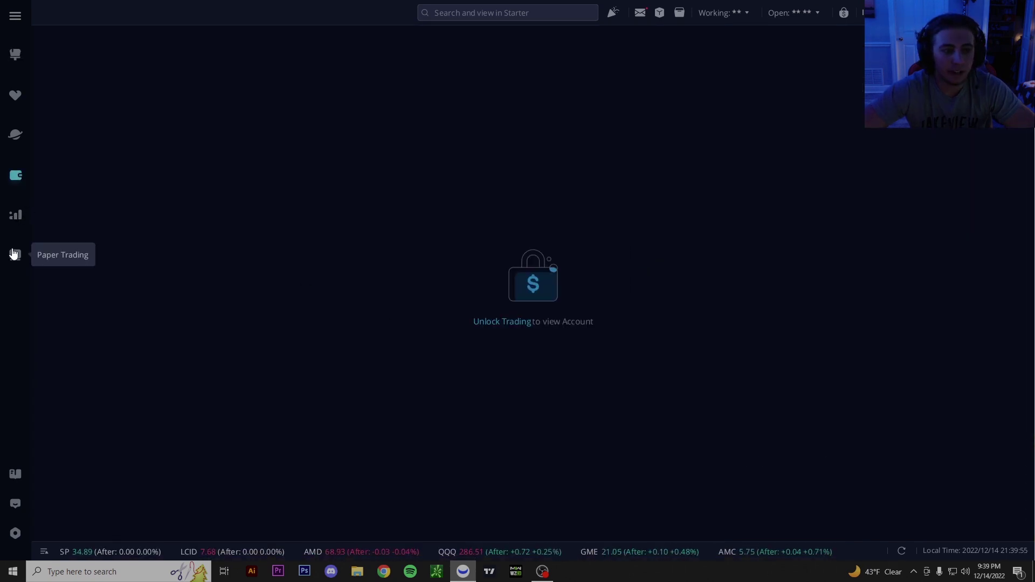
click(15, 254)
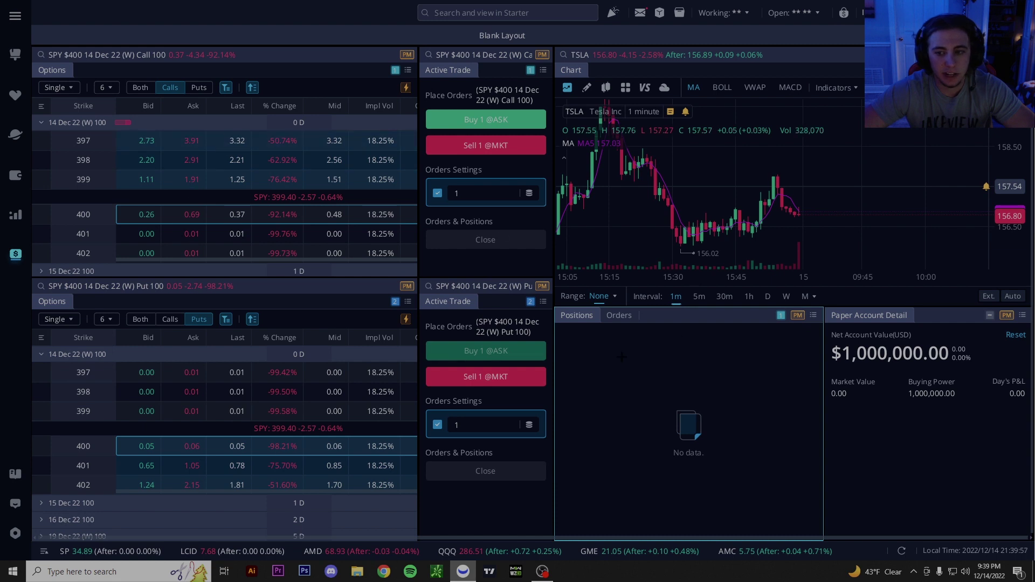
drag(1010, 223, 1010, 201)
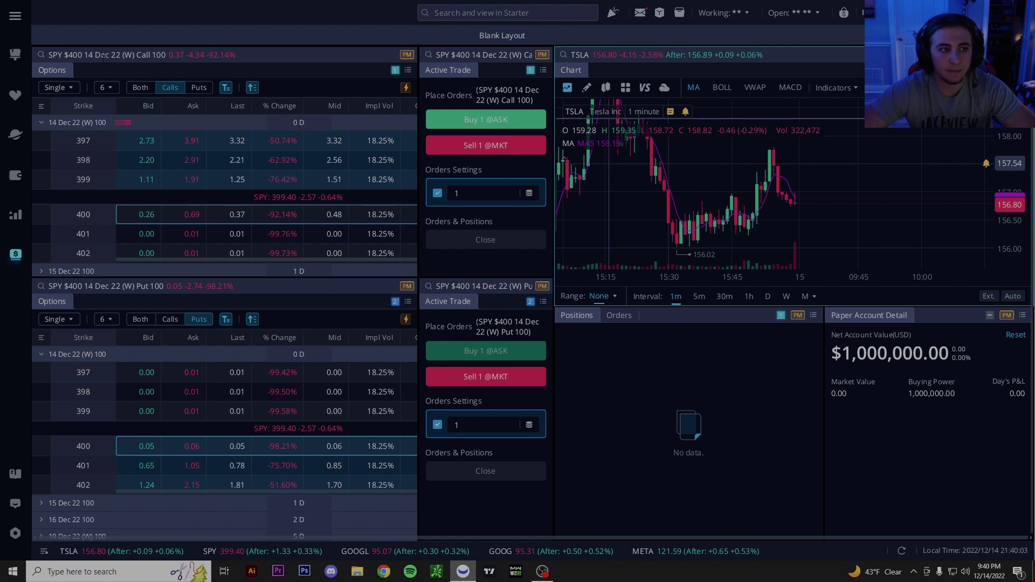
Load TSLA options into the upper calls chain.
click(56, 54)
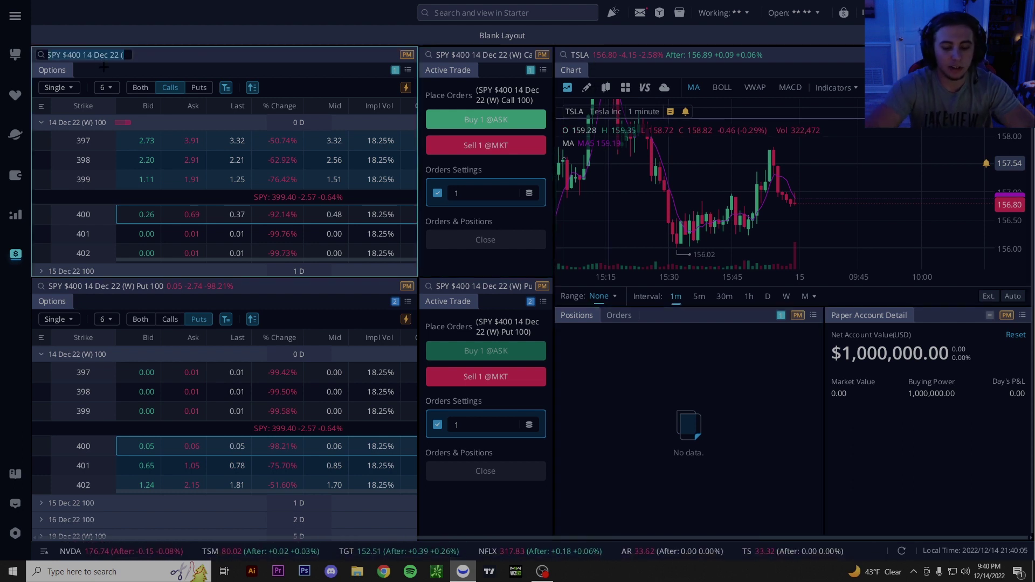
text(tsla)
key(Return)
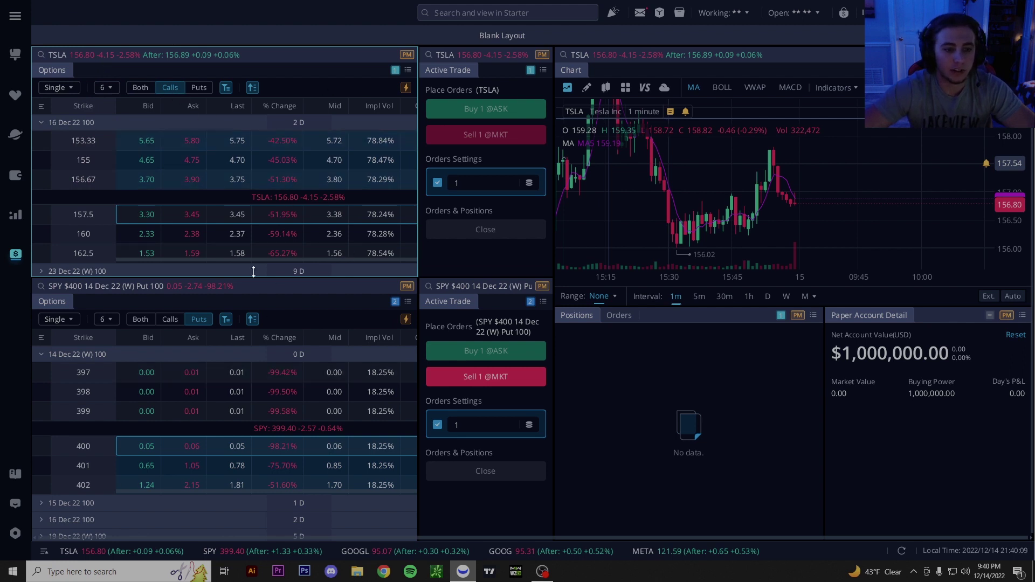
Load NFLX options into the lower puts chain and peek at the 23 Dec 22 (W) expiration.
click(47, 286)
text(nflx)
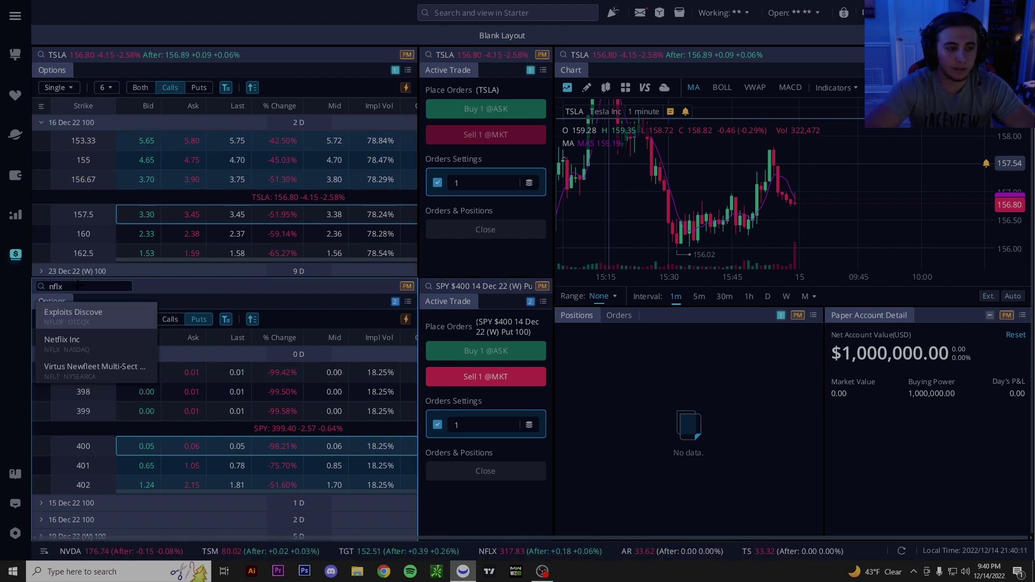
key(Return)
click(69, 286)
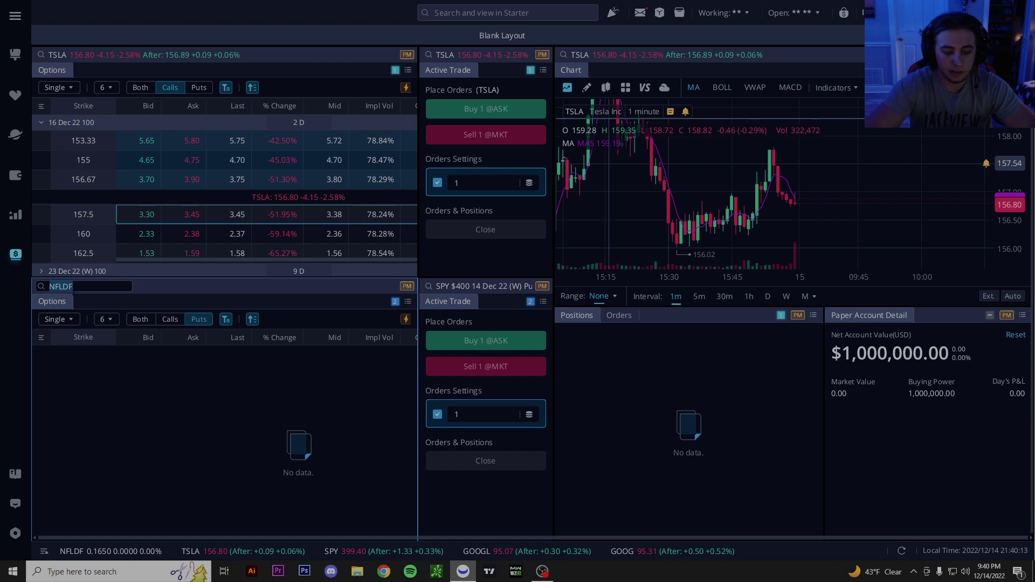
text(nflx)
key(Return)
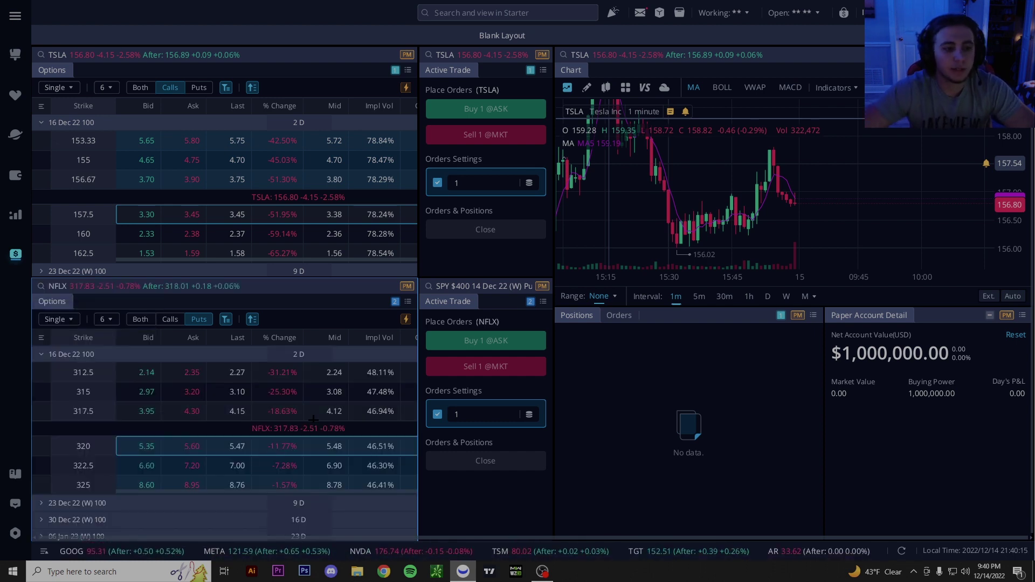
scroll(302, 467, down, 2)
scroll(302, 468, down, 1)
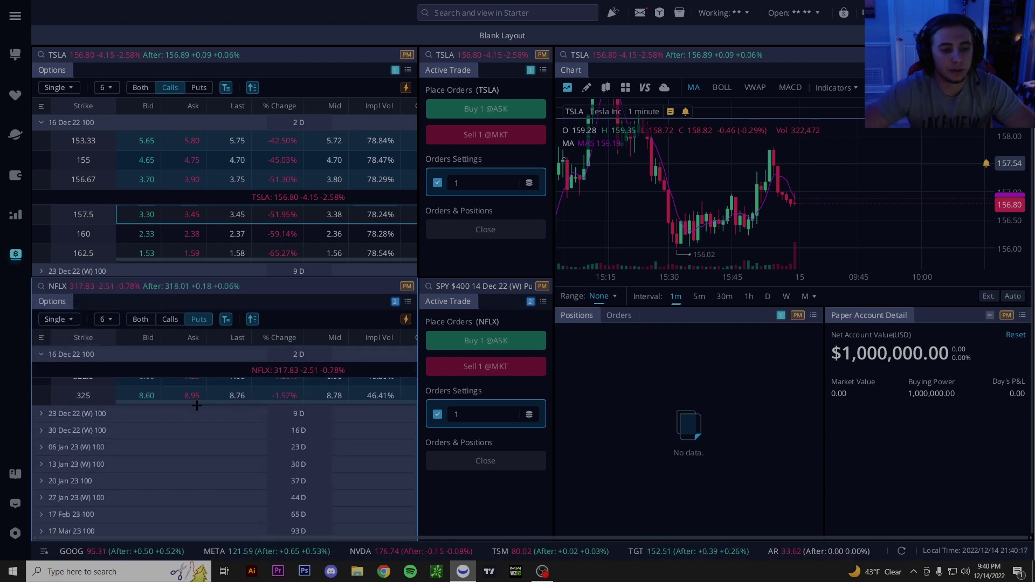
click(42, 413)
click(42, 418)
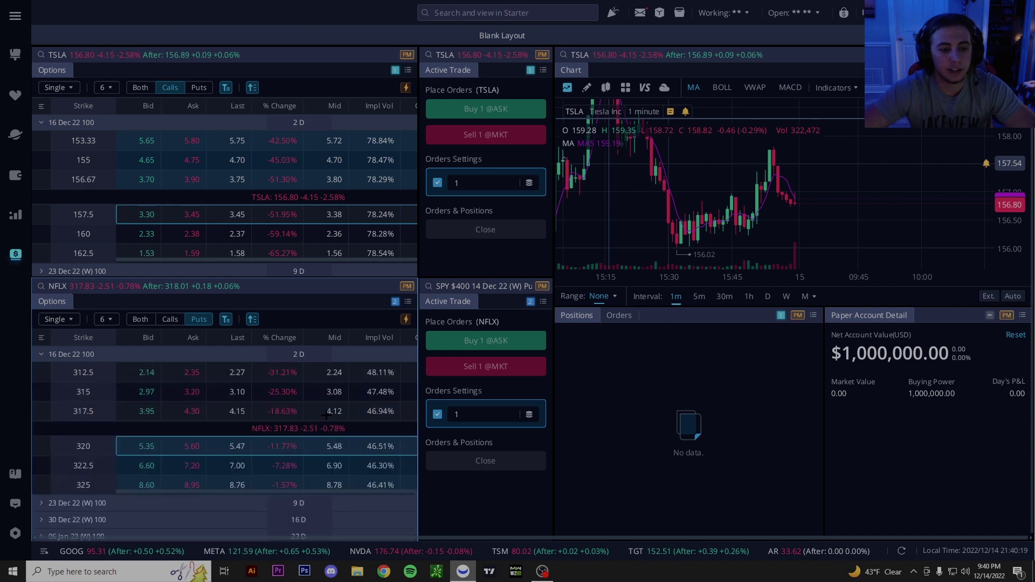